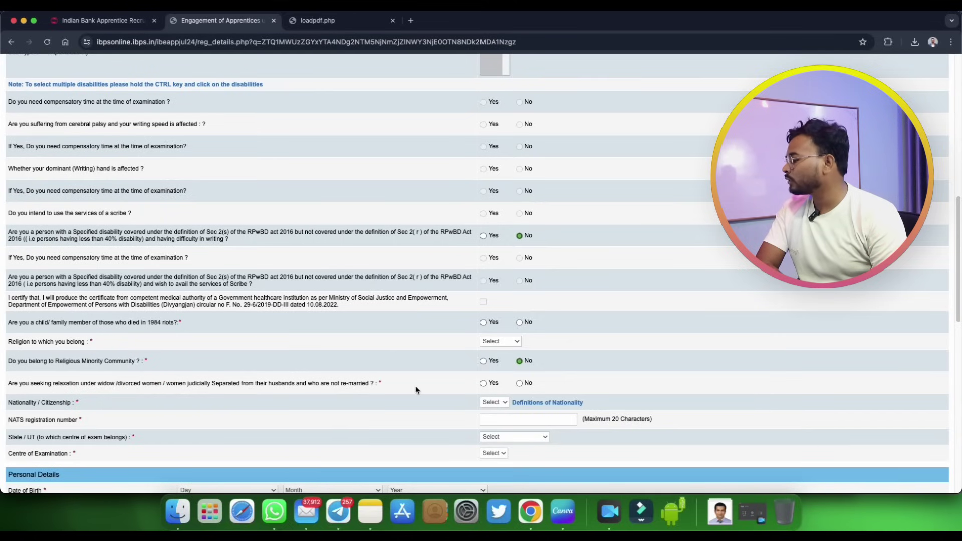
Answer No to the widow/divorced women relaxation question and set the nationality to Indian
{"action": "left_click", "coordinate": [519, 383]}
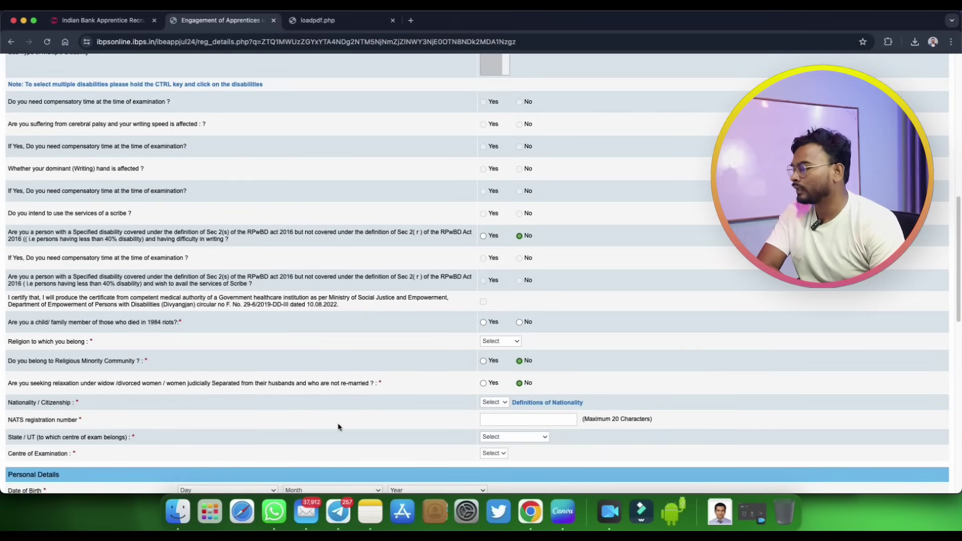
{"action": "left_click", "coordinate": [496, 403]}
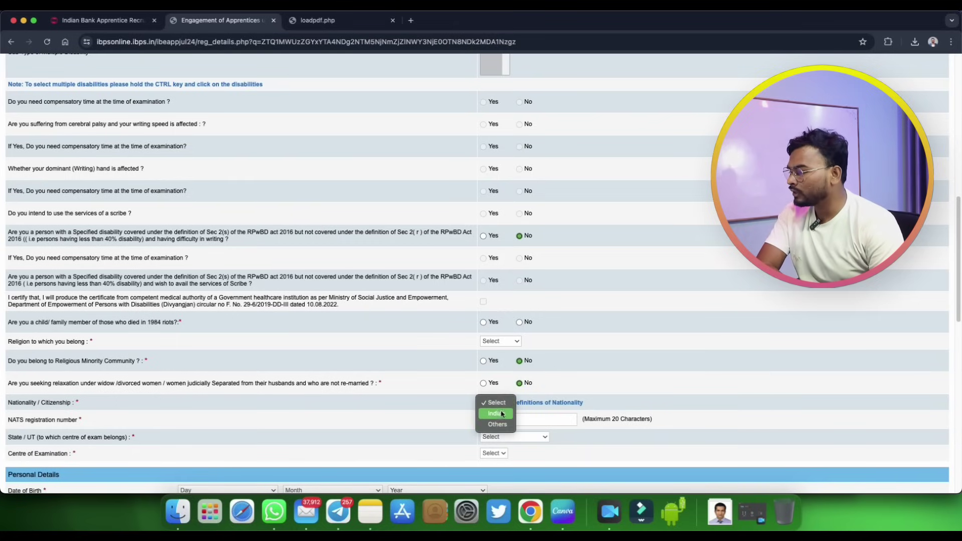
{"action": "left_click", "coordinate": [499, 417]}
{"action": "scroll", "coordinate": [256, 369], "scroll_direction": "down", "scroll_amount": 3}
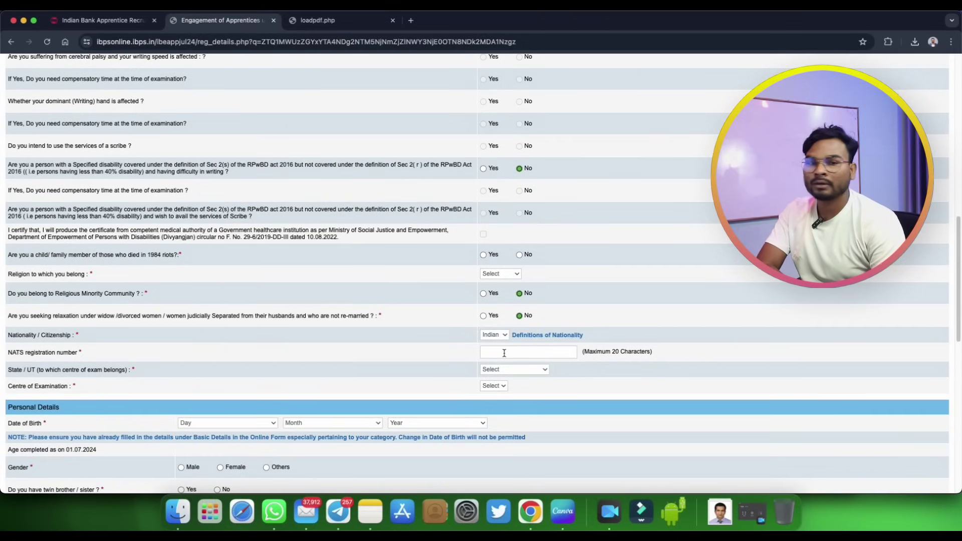
Search the web for "nats" in a new tab and view the student registration and login options on the NATS portal
{"action": "left_click", "coordinate": [411, 21]}
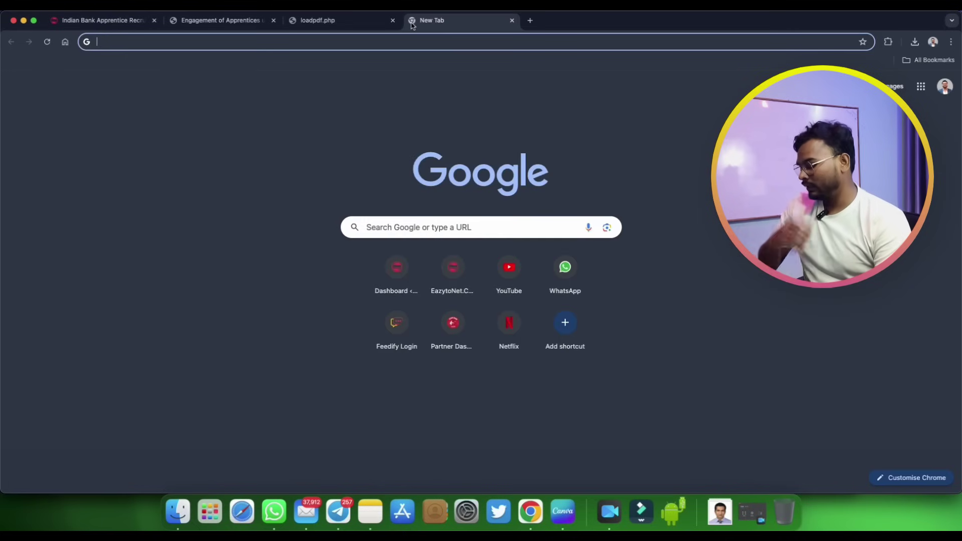
{"action": "type", "text": "nats"}
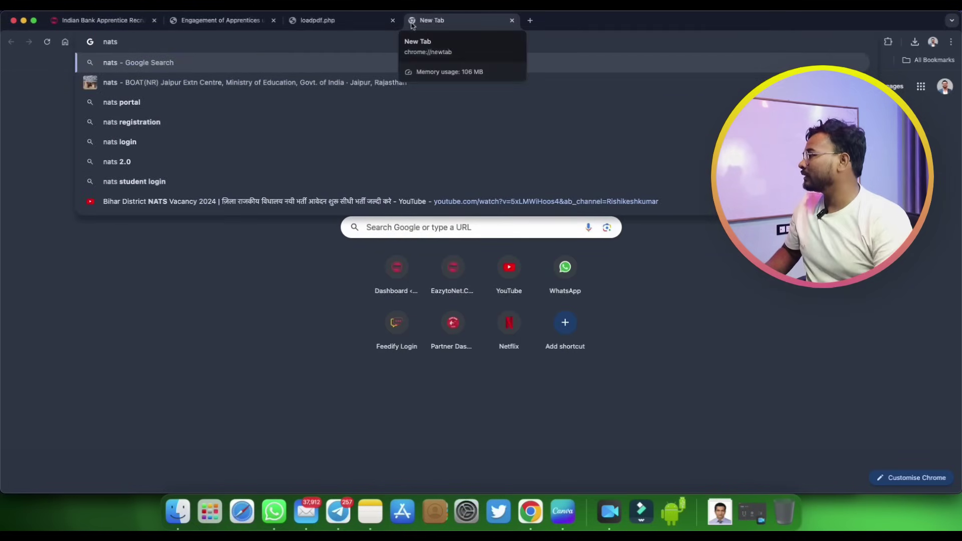
{"action": "left_click", "coordinate": [150, 63]}
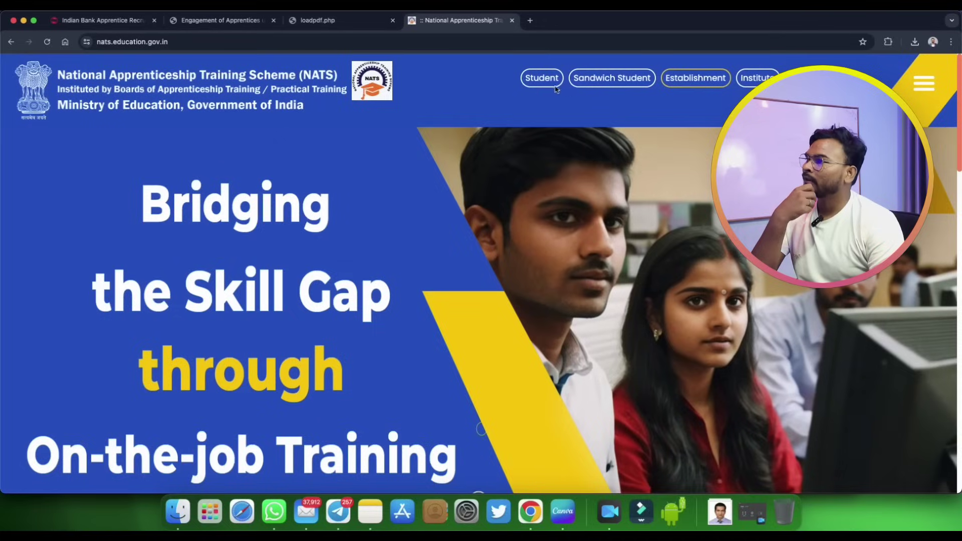
{"action": "left_click", "coordinate": [542, 80]}
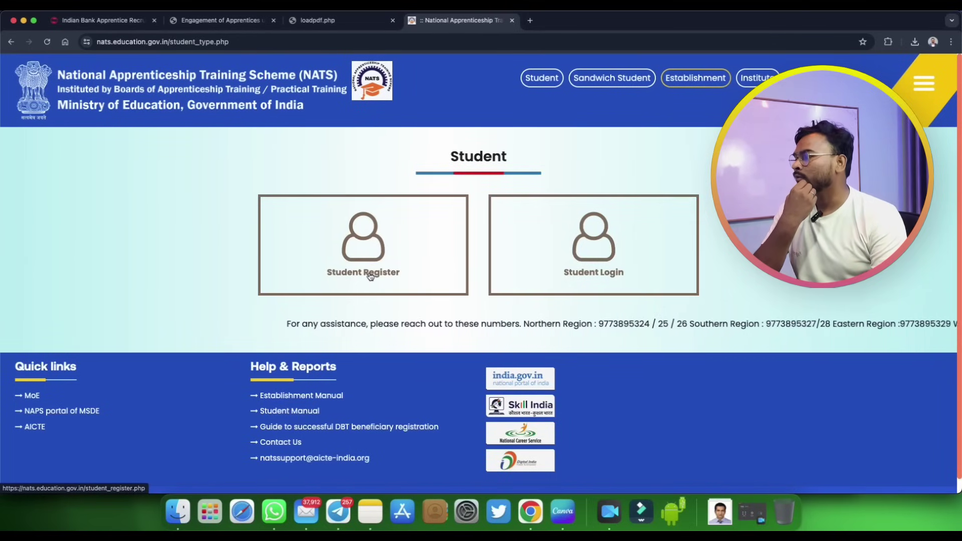
Return to the apprentice application form and set the exam centre's state to Bihar and the centre of examination to Patna
{"action": "left_click", "coordinate": [222, 20]}
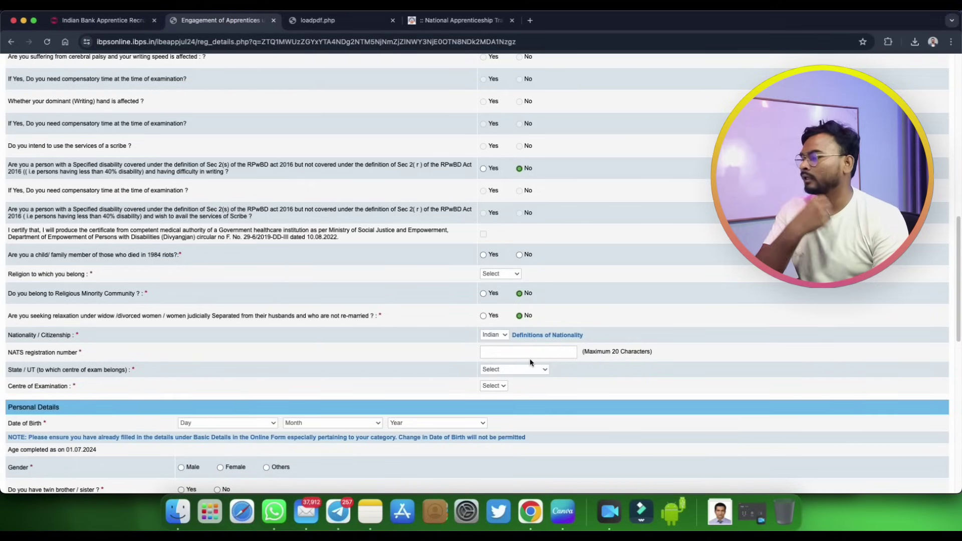
{"action": "scroll", "coordinate": [452, 361], "scroll_direction": "down", "scroll_amount": 1}
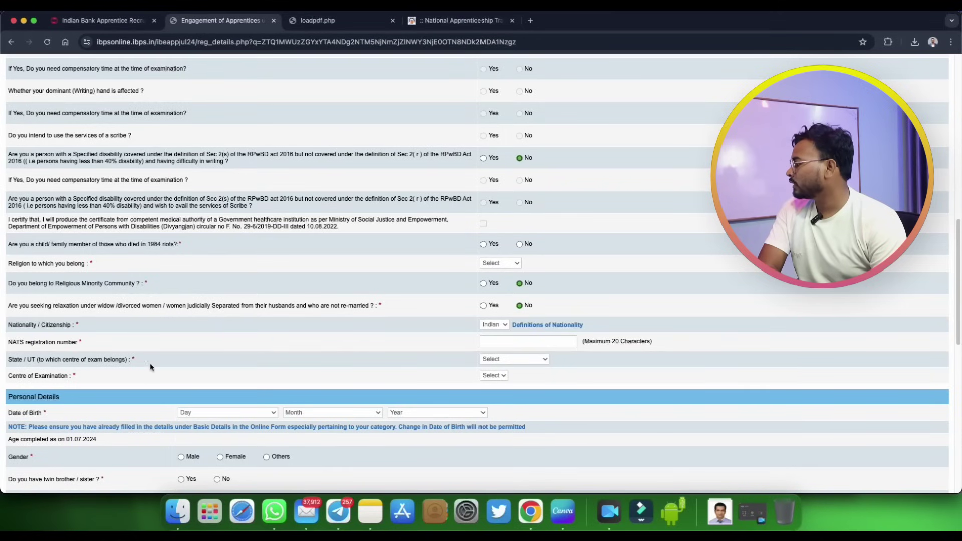
{"action": "left_click", "coordinate": [500, 358]}
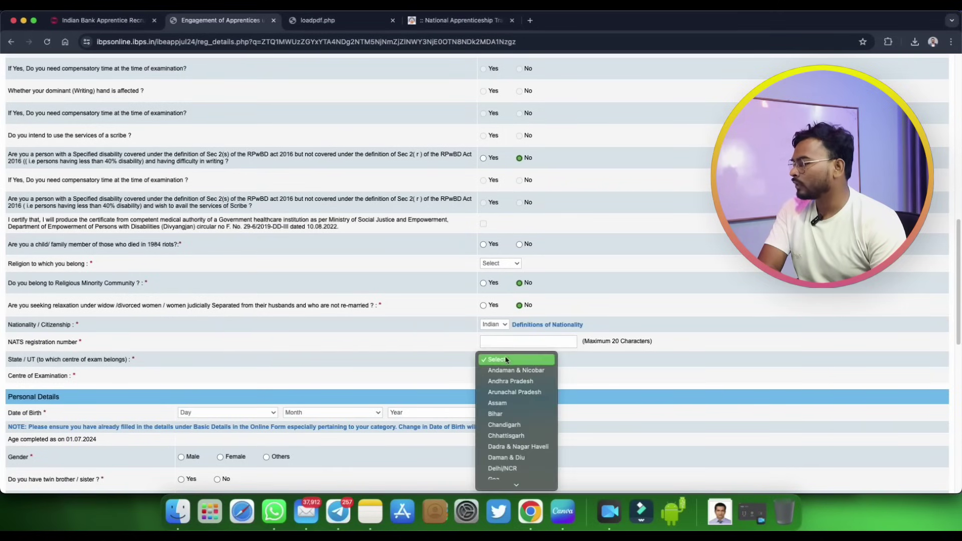
{"action": "left_click", "coordinate": [515, 414]}
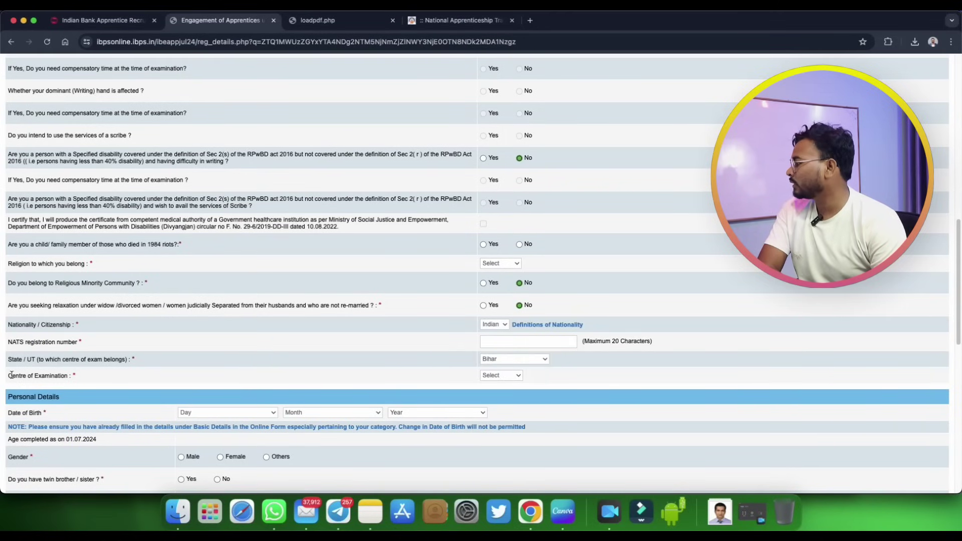
{"action": "left_click", "coordinate": [501, 376]}
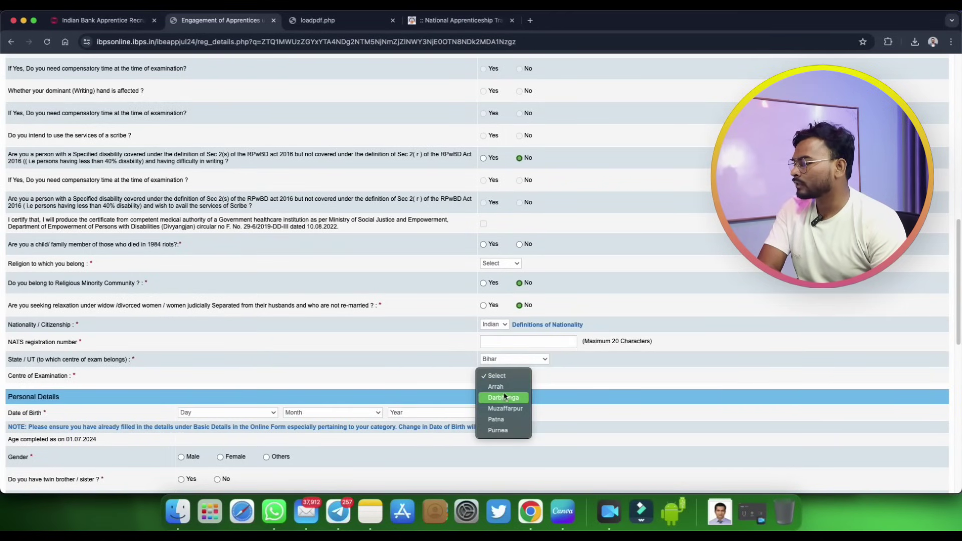
{"action": "left_click", "coordinate": [503, 419]}
In the personal details, set the gender to Male and answer No to having a twin brother or sister
{"action": "scroll", "coordinate": [534, 395], "scroll_direction": "down", "scroll_amount": 3}
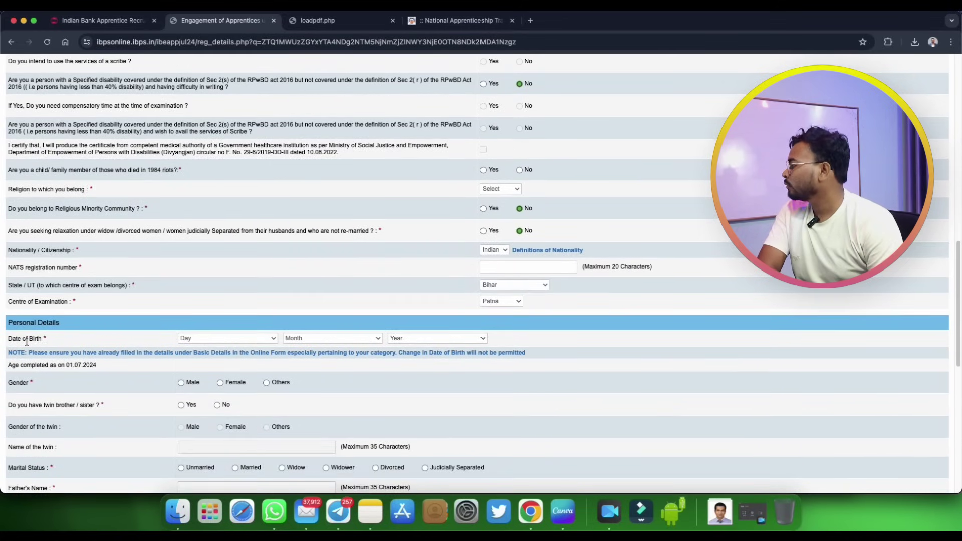
{"action": "left_click", "coordinate": [48, 344]}
{"action": "scroll", "coordinate": [48, 346], "scroll_direction": "down", "scroll_amount": 3}
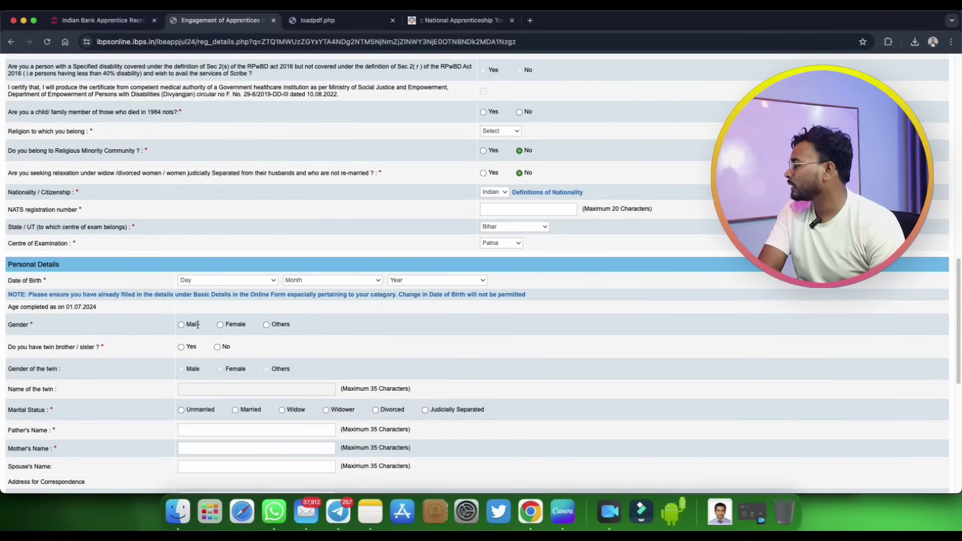
{"action": "left_click", "coordinate": [181, 325]}
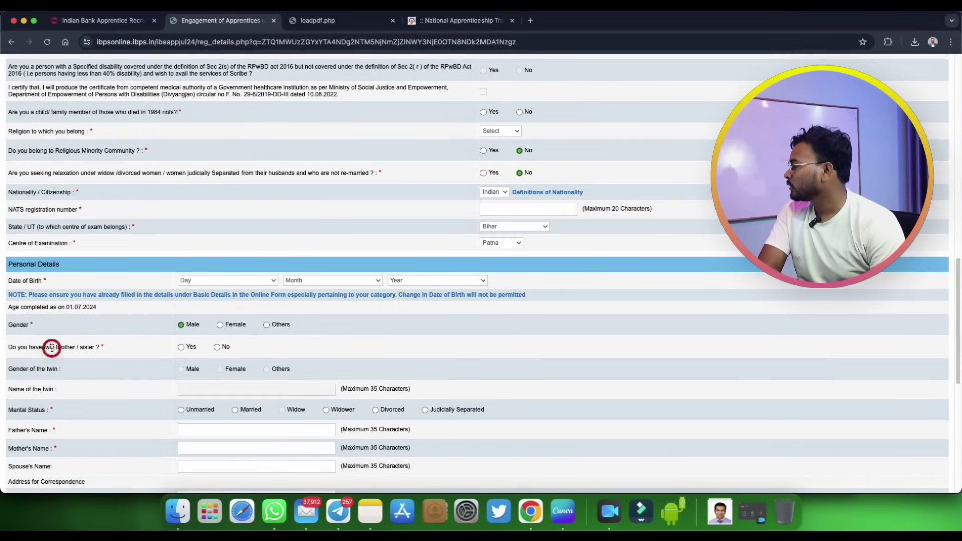
{"action": "left_click", "coordinate": [218, 348]}
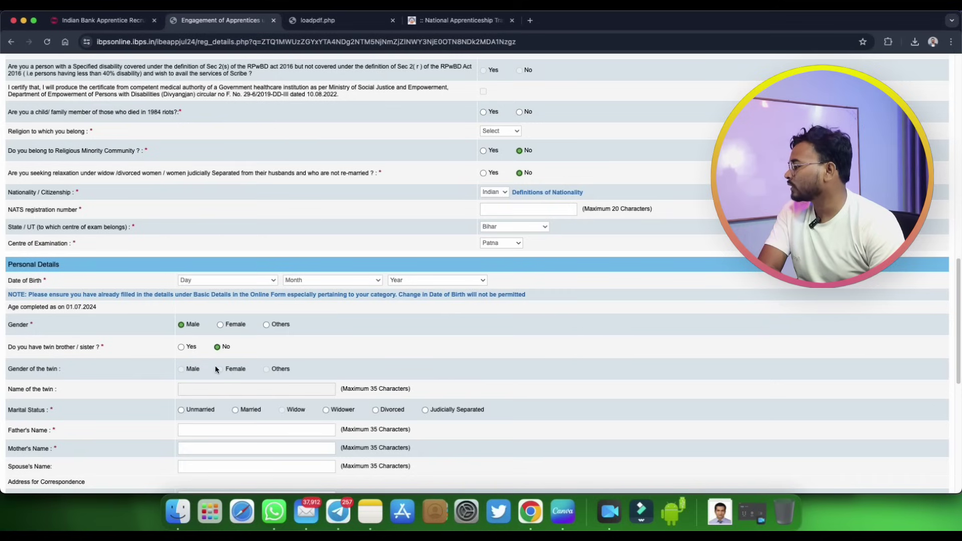
Set the marital status to Unmarried in the personal details
{"action": "scroll", "coordinate": [216, 369], "scroll_direction": "down", "scroll_amount": 1}
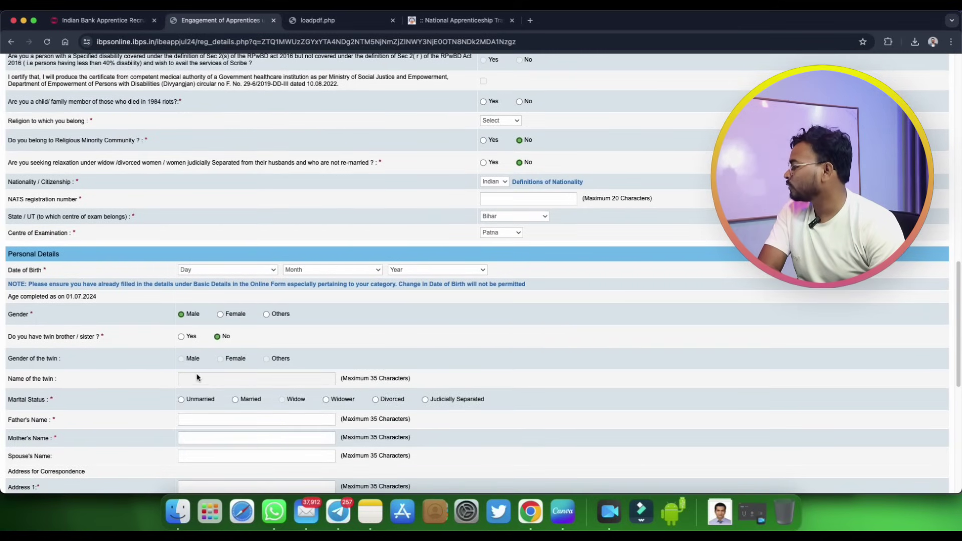
{"action": "scroll", "coordinate": [170, 384], "scroll_direction": "down", "scroll_amount": 1}
{"action": "scroll", "coordinate": [205, 373], "scroll_direction": "down", "scroll_amount": 5}
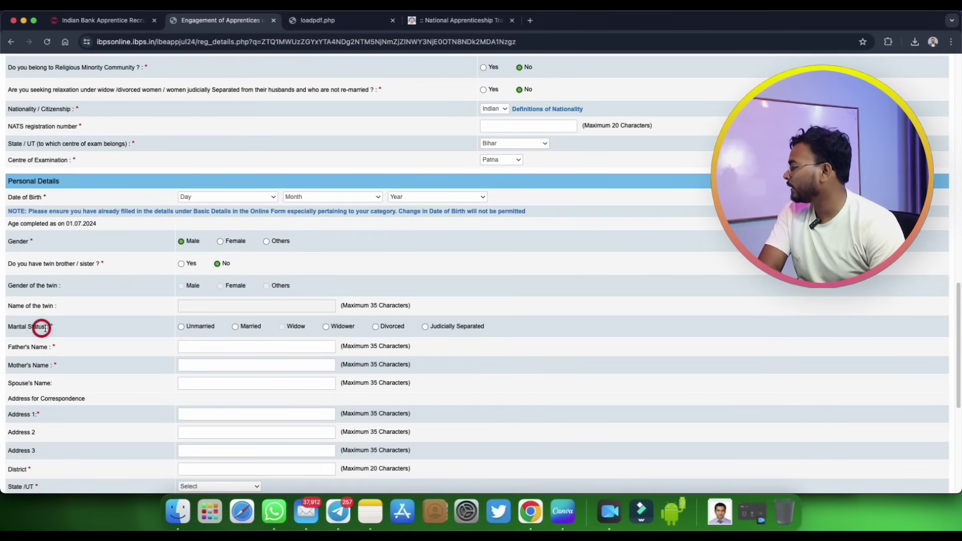
{"action": "left_click", "coordinate": [181, 327]}
Set the State/UT of the address for correspondence to BIHAR
{"action": "scroll", "coordinate": [197, 339], "scroll_direction": "down", "scroll_amount": 5}
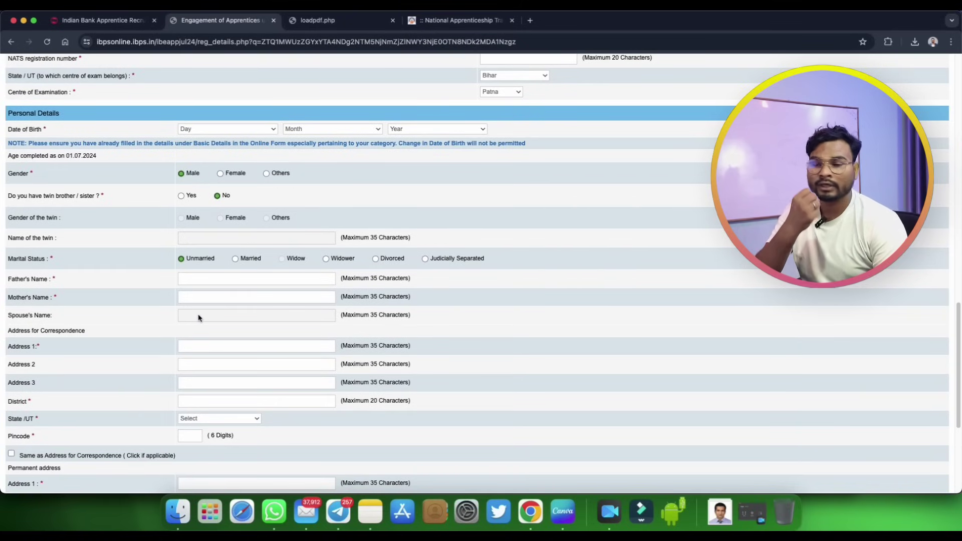
{"action": "scroll", "coordinate": [169, 370], "scroll_direction": "down", "scroll_amount": 1}
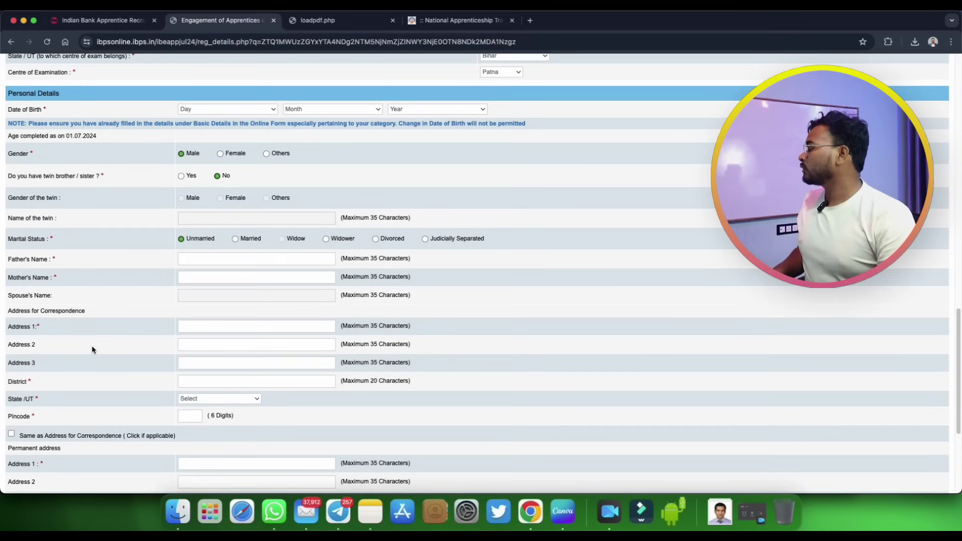
{"action": "left_click", "coordinate": [9, 310]}
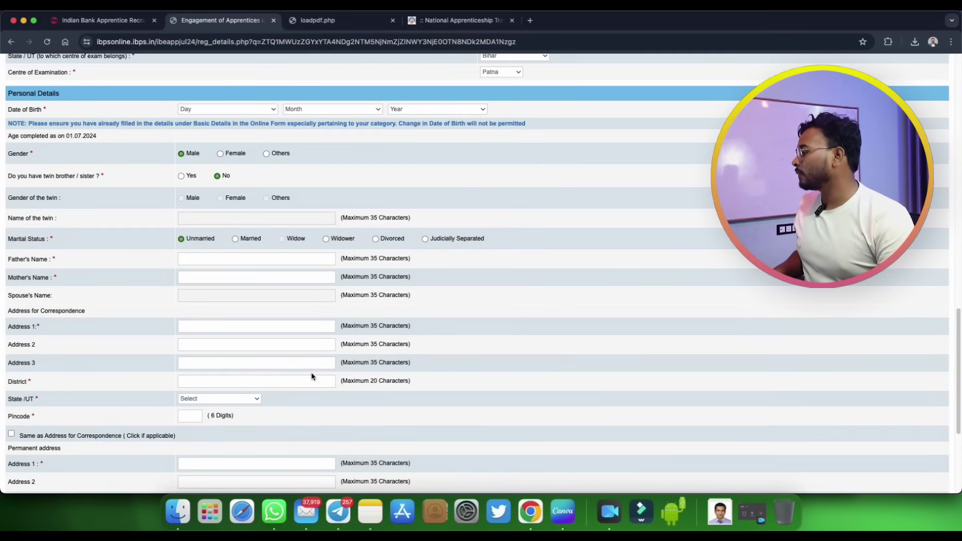
{"action": "left_click", "coordinate": [196, 400]}
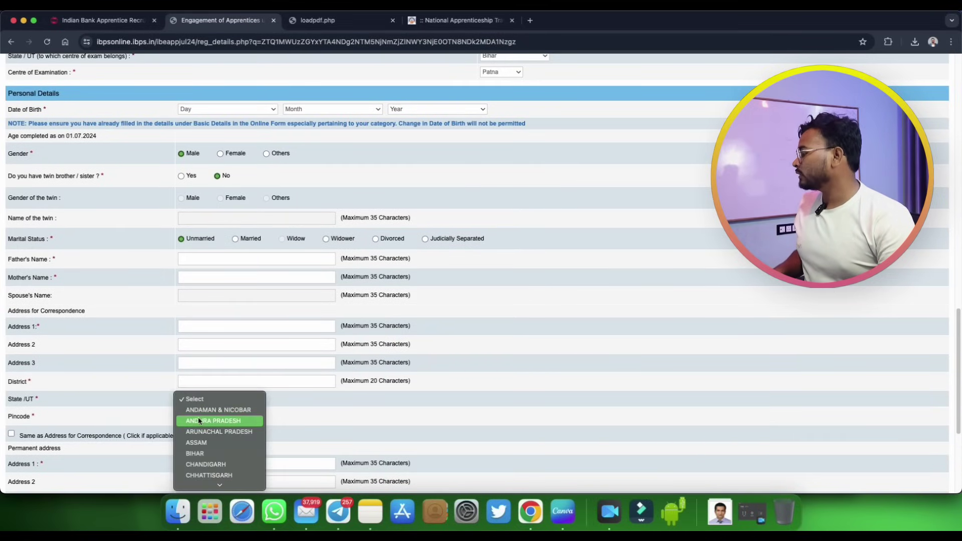
{"action": "key", "text": "Escape"}
{"action": "key", "text": "b"}
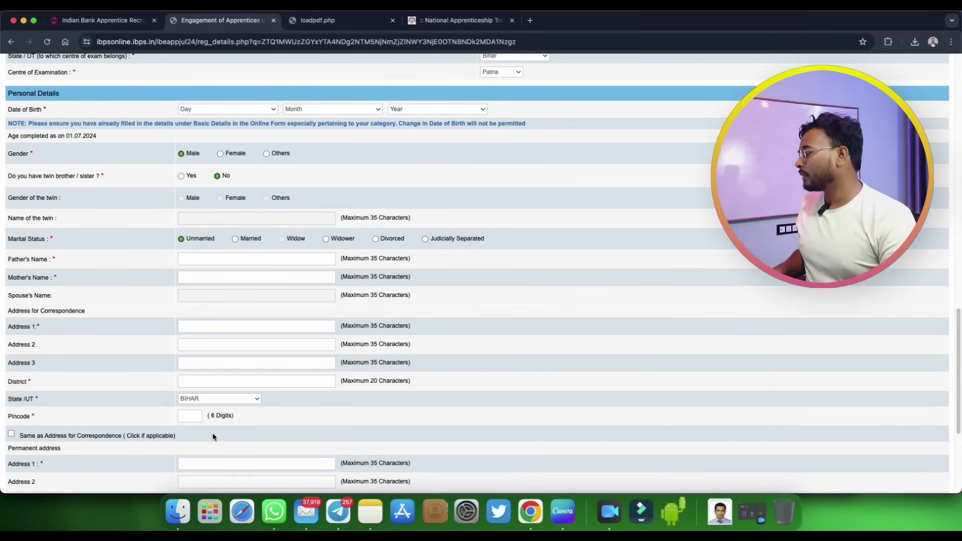
Mark the permanent address as the same as the correspondence address and choose Correspondence Address for GST invoicing
{"action": "scroll", "coordinate": [213, 437], "scroll_direction": "down", "scroll_amount": 5}
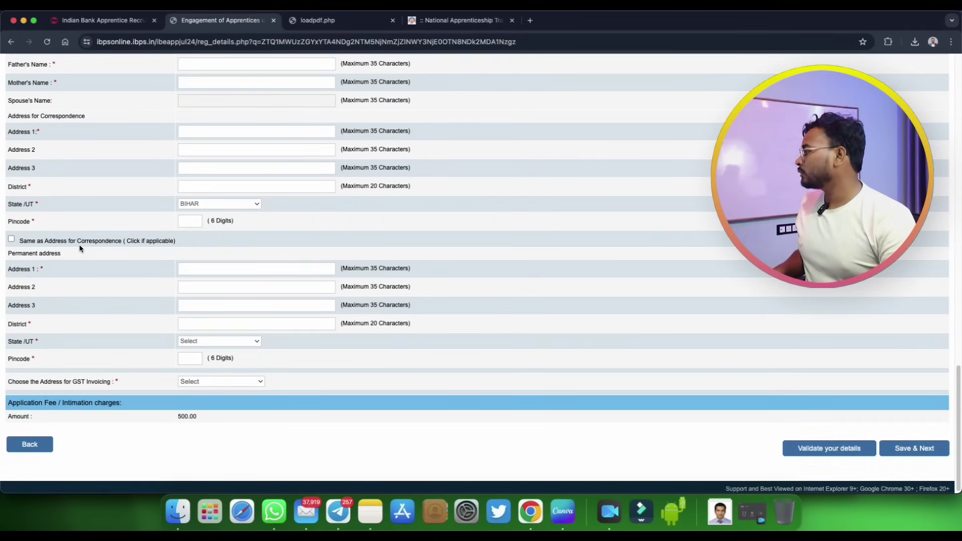
{"action": "left_click", "coordinate": [78, 241]}
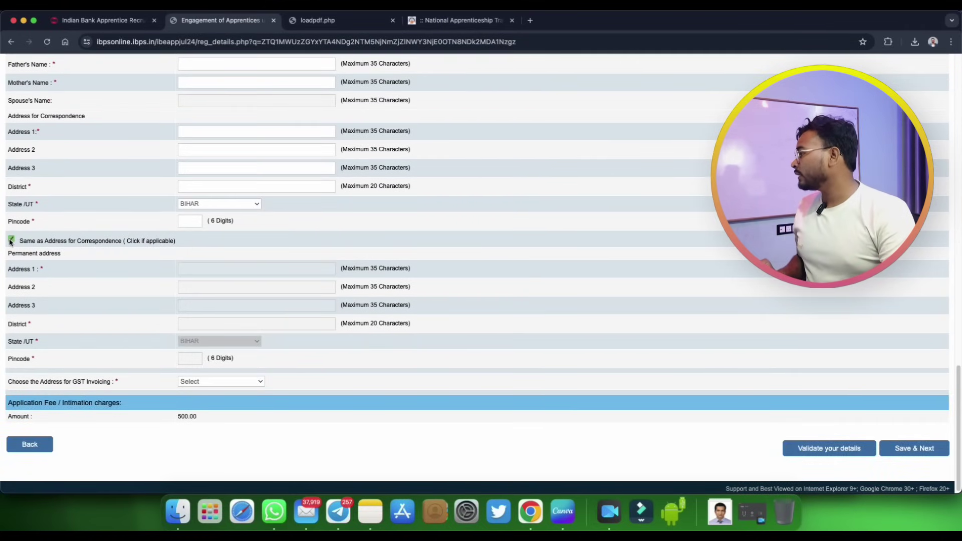
{"action": "left_click", "coordinate": [208, 382]}
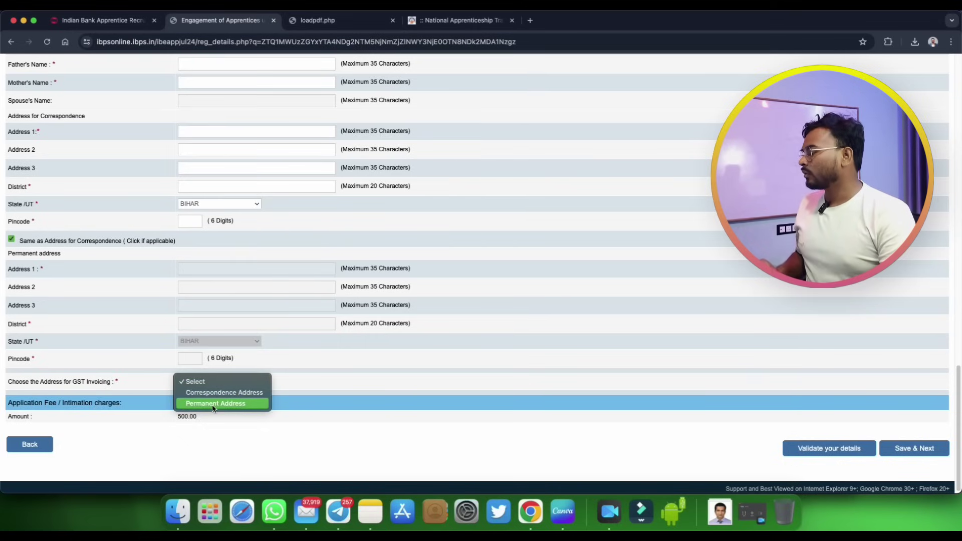
{"action": "left_click", "coordinate": [248, 393]}
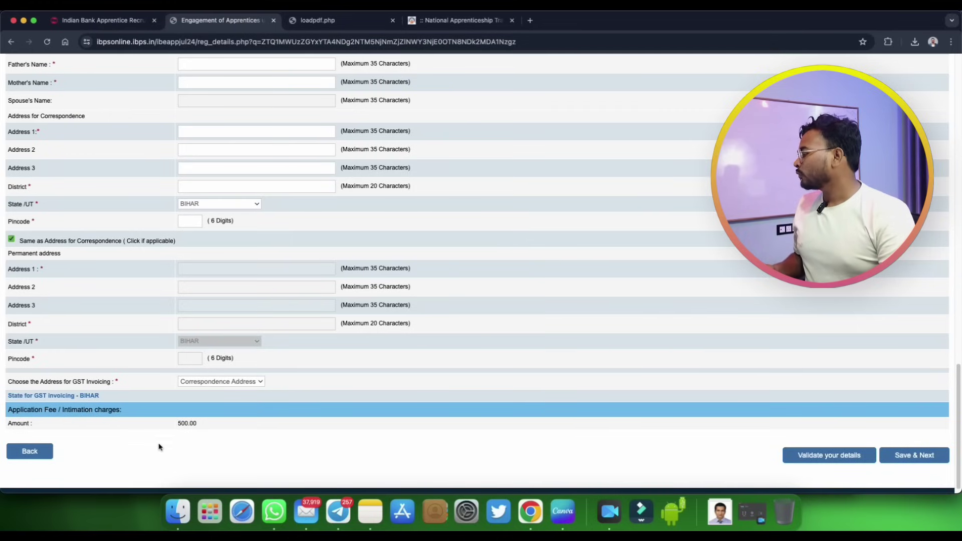
{"action": "left_click", "coordinate": [179, 424]}
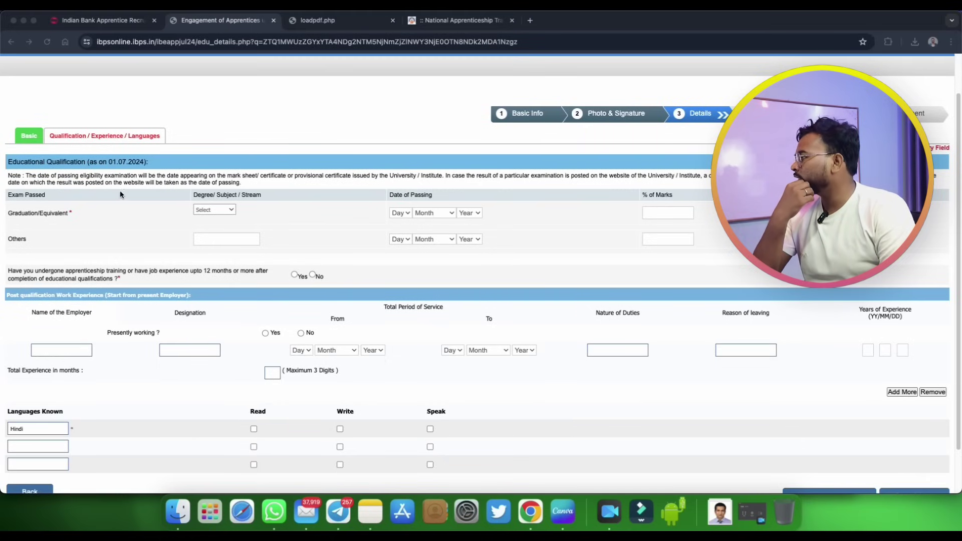
In the educational qualification, set the graduation stream to Science and its class/grade to First Class
{"action": "left_click", "coordinate": [113, 167]}
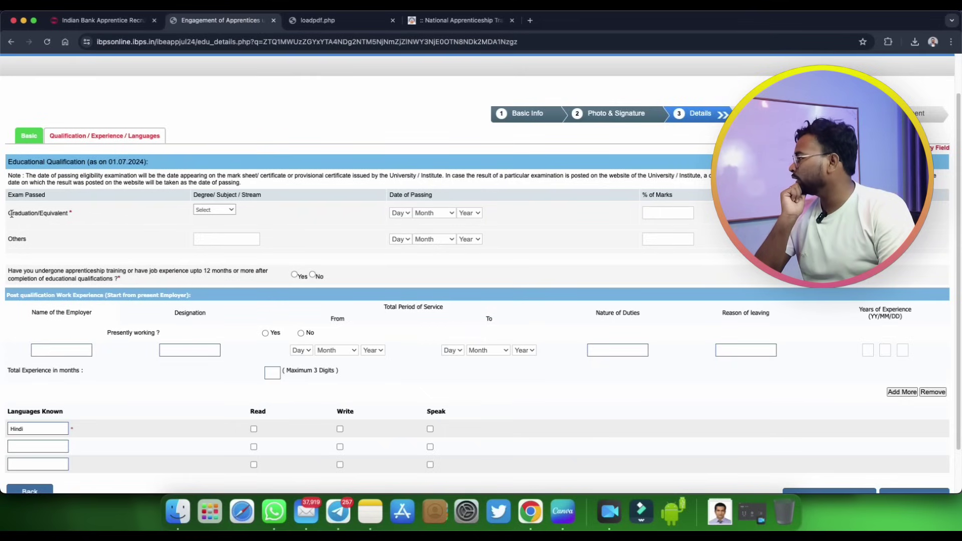
{"action": "left_click", "coordinate": [210, 212]}
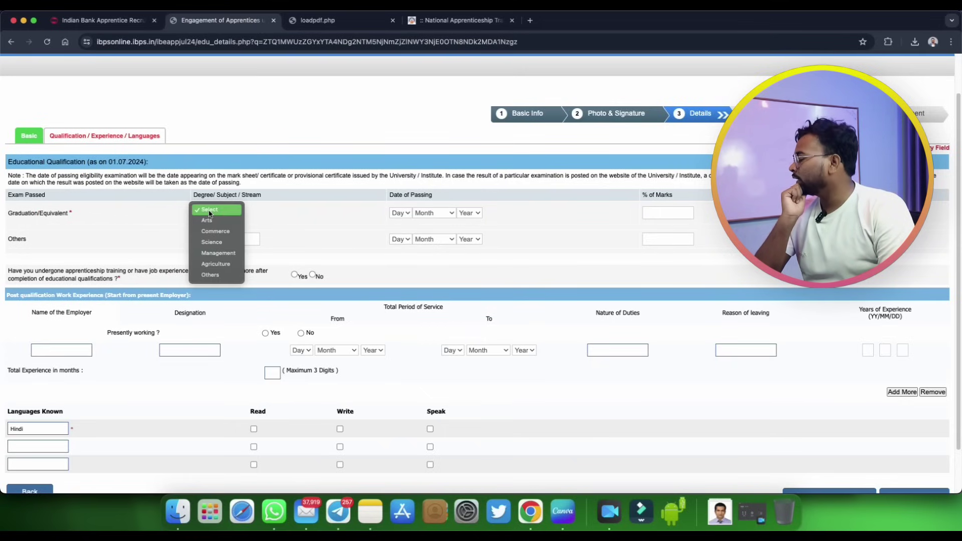
{"action": "left_click", "coordinate": [218, 244]}
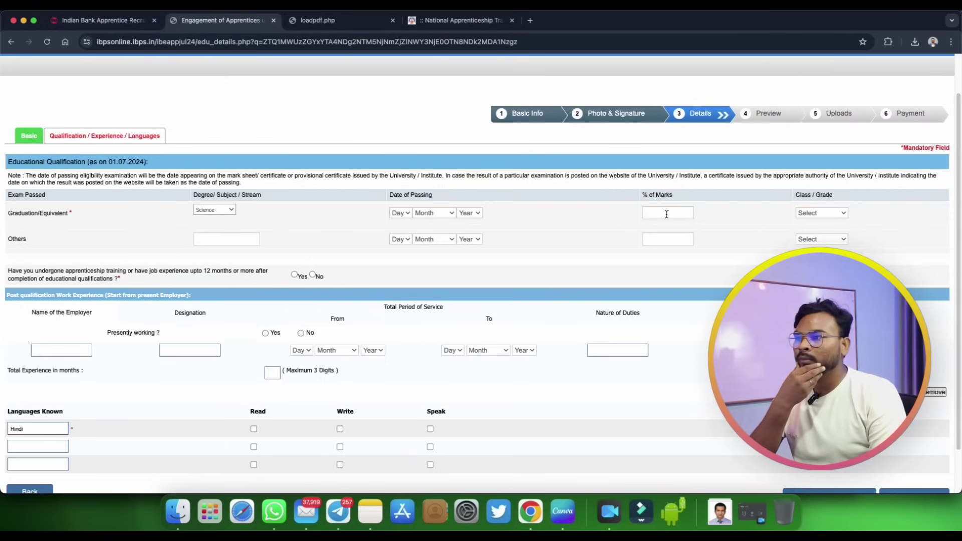
{"action": "left_click", "coordinate": [811, 214]}
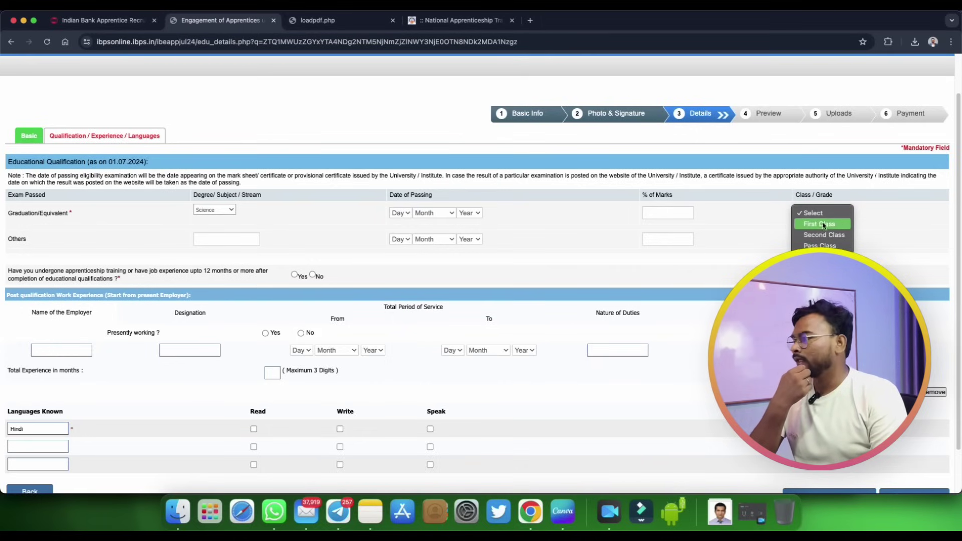
{"action": "left_click", "coordinate": [819, 224]}
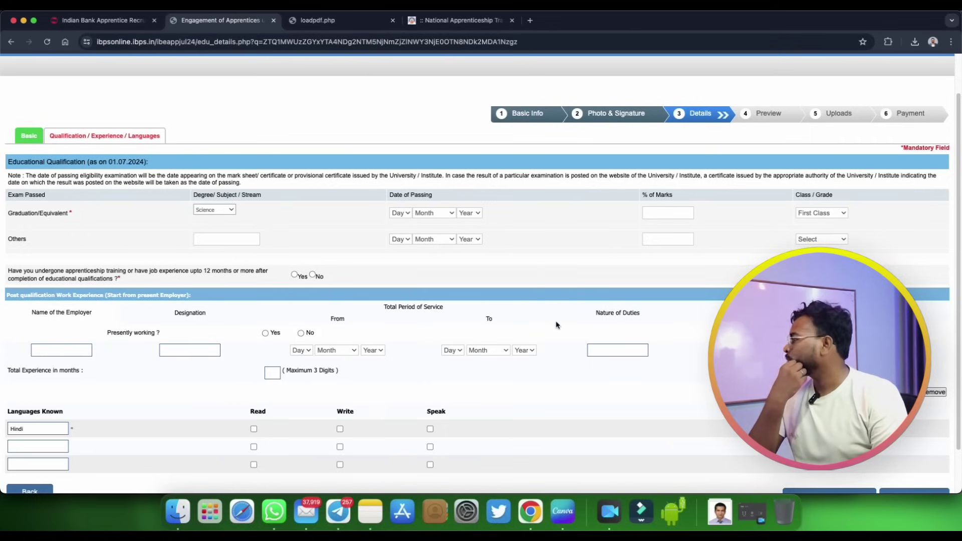
Answer No to having undergone apprenticeship training or having job experience after completing the educational qualifications
{"action": "scroll", "coordinate": [554, 322], "scroll_direction": "down", "scroll_amount": 1}
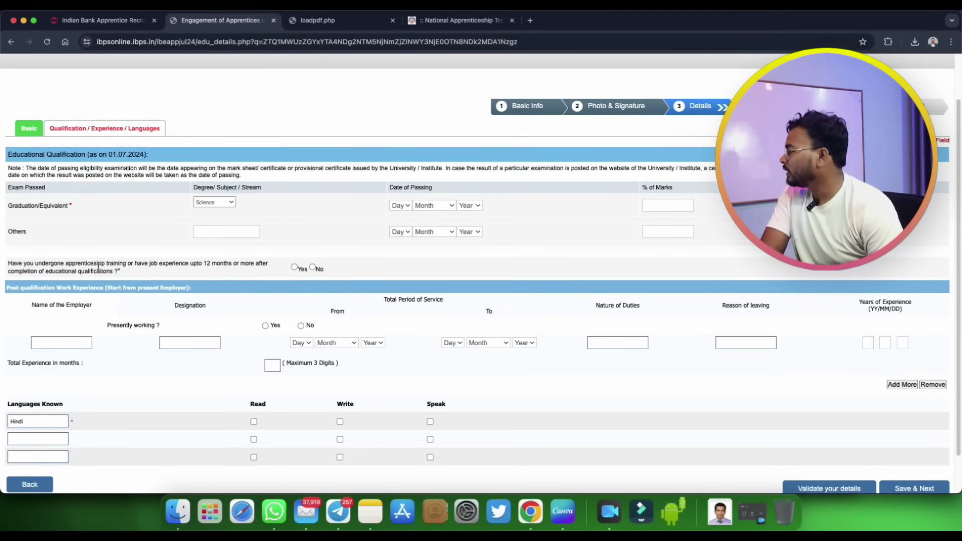
{"action": "left_click", "coordinate": [313, 268]}
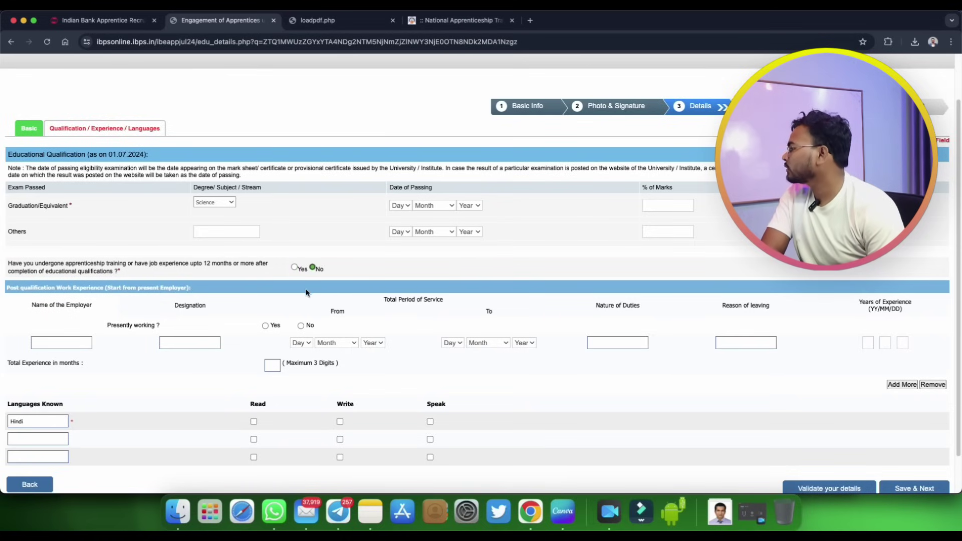
Answer No to presently working in the post-qualification work experience section
{"action": "scroll", "coordinate": [109, 319], "scroll_direction": "down", "scroll_amount": 2}
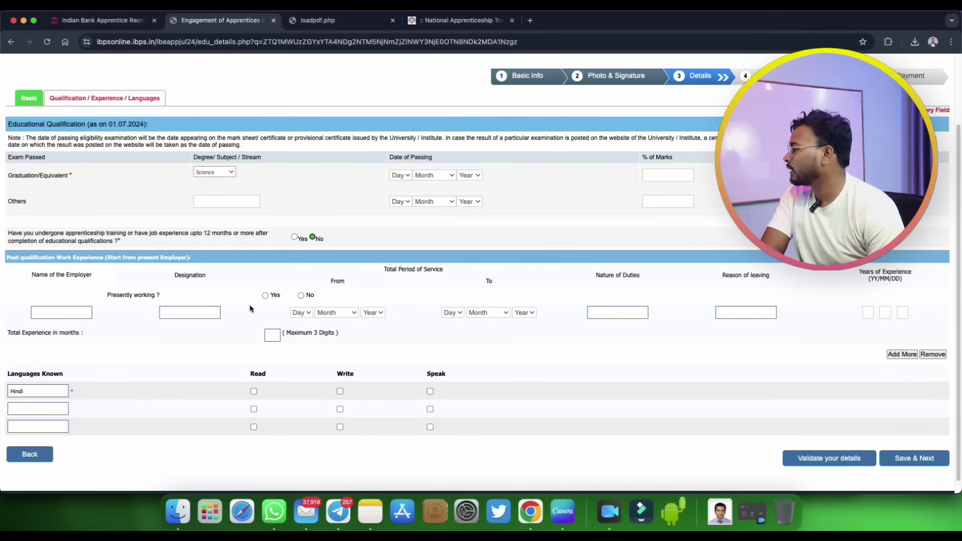
{"action": "scroll", "coordinate": [301, 283], "scroll_direction": "down", "scroll_amount": 1}
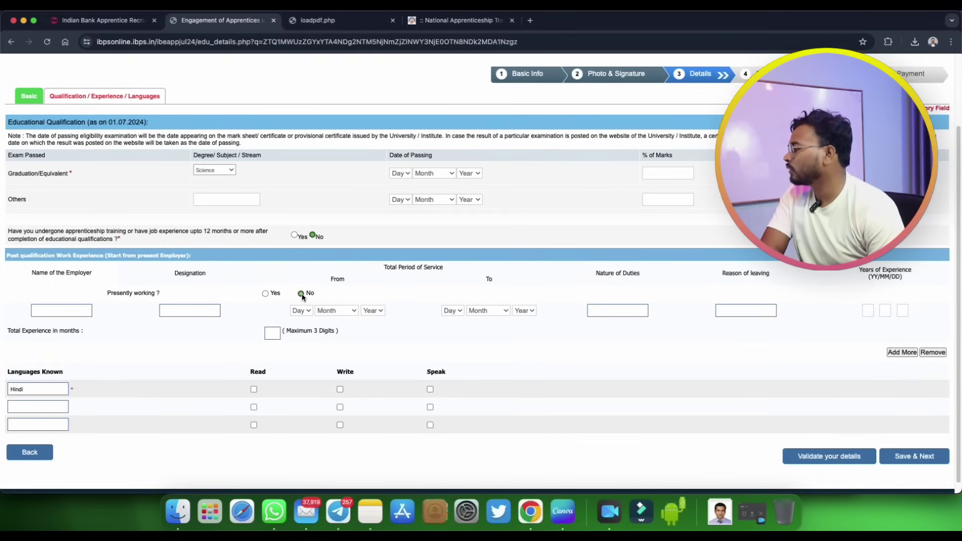
{"action": "scroll", "coordinate": [422, 333], "scroll_direction": "down", "scroll_amount": 1}
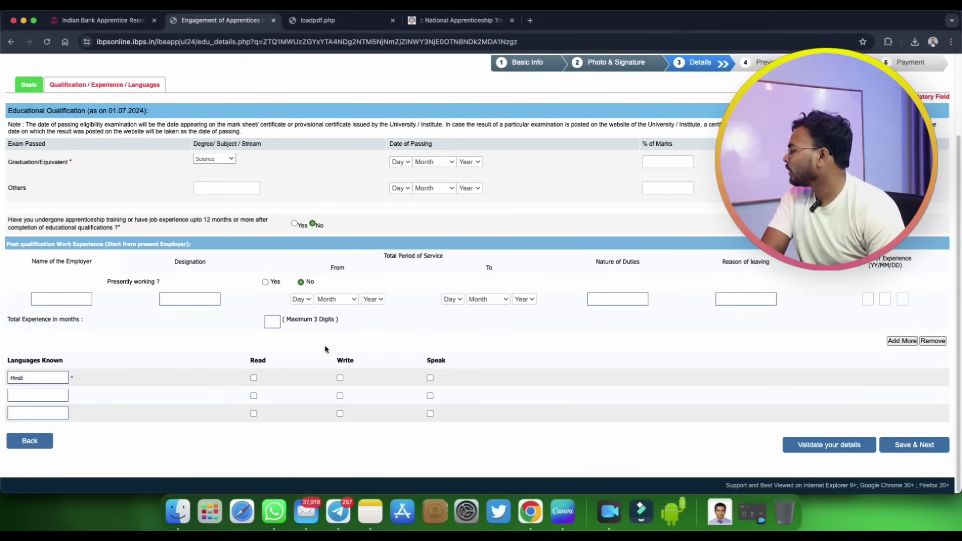
Mark Hindi as a language known for reading, writing and speaking, and save the details to proceed to the registration preview
{"action": "left_click", "coordinate": [13, 365]}
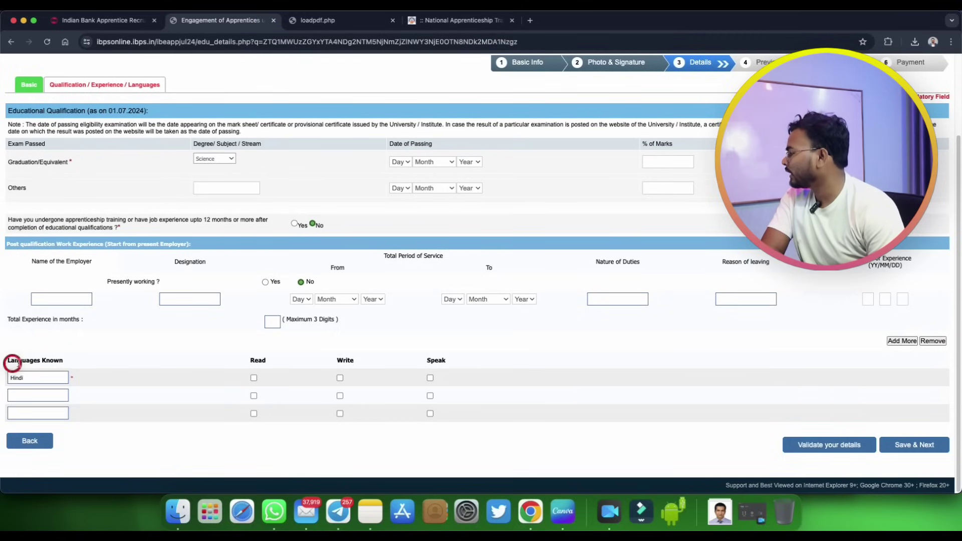
{"action": "left_click", "coordinate": [44, 377]}
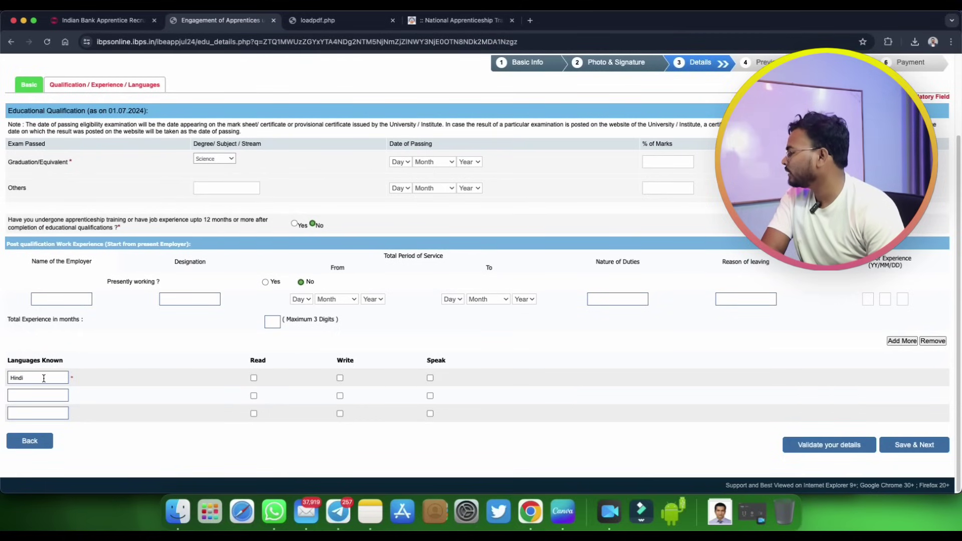
{"action": "left_click", "coordinate": [252, 378]}
{"action": "left_click", "coordinate": [340, 379]}
{"action": "left_click", "coordinate": [431, 380]}
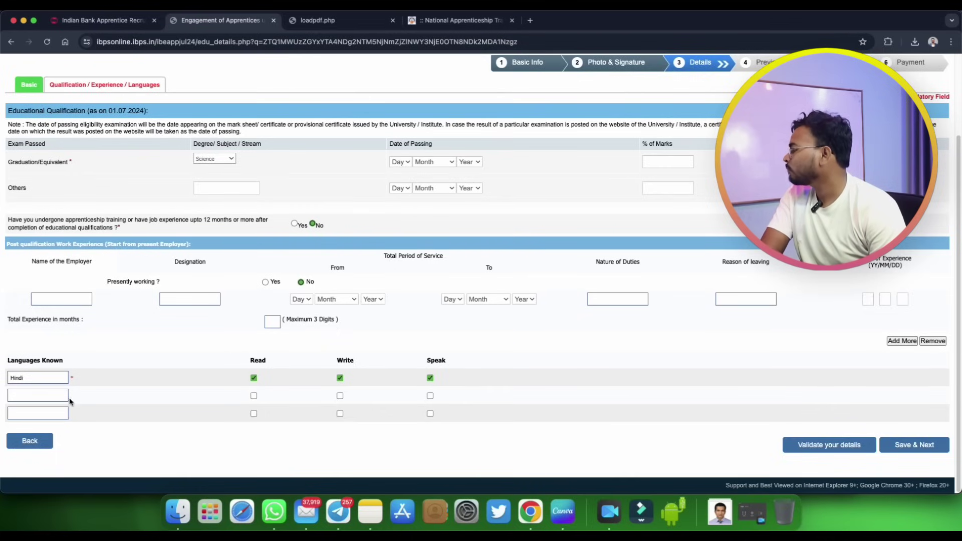
{"action": "left_click", "coordinate": [36, 396]}
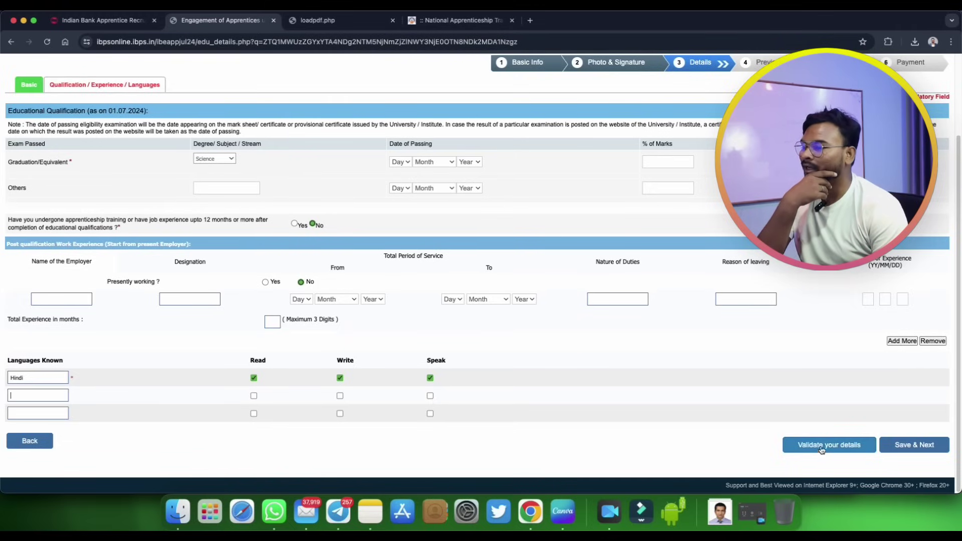
{"action": "left_click", "coordinate": [902, 446]}
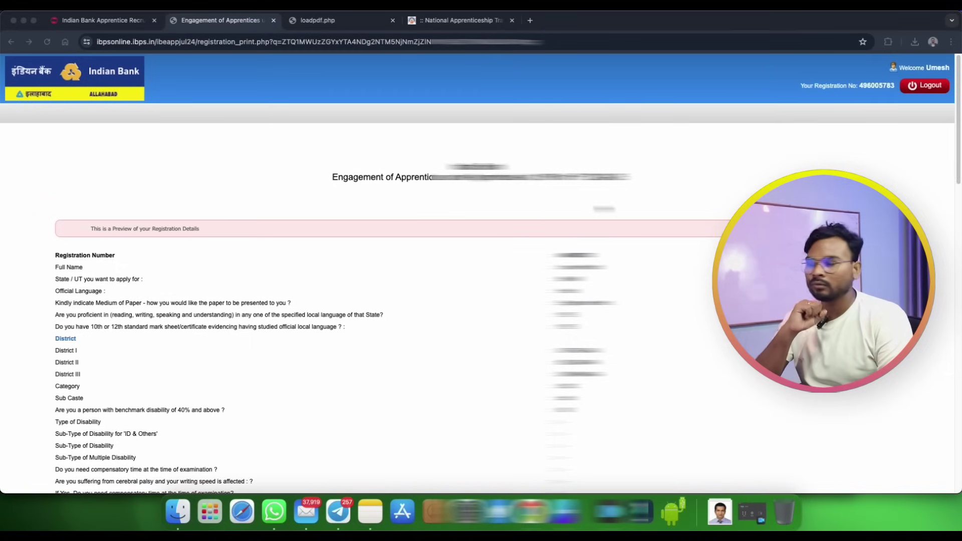
Agree to the declaration below the registration preview and complete the registration, accepting both confirmations
{"action": "scroll", "coordinate": [478, 274], "scroll_direction": "down", "scroll_amount": 10}
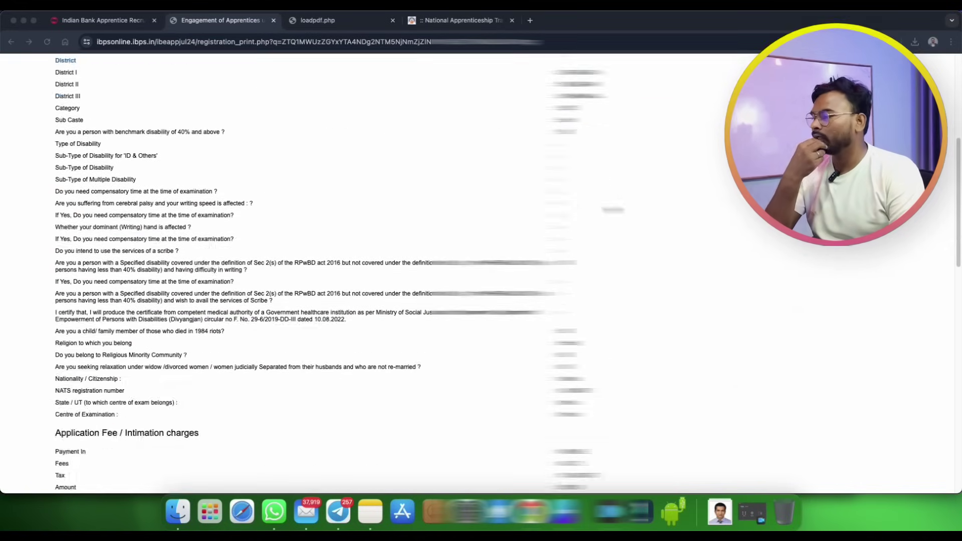
{"action": "scroll", "coordinate": [478, 273], "scroll_direction": "down", "scroll_amount": 12}
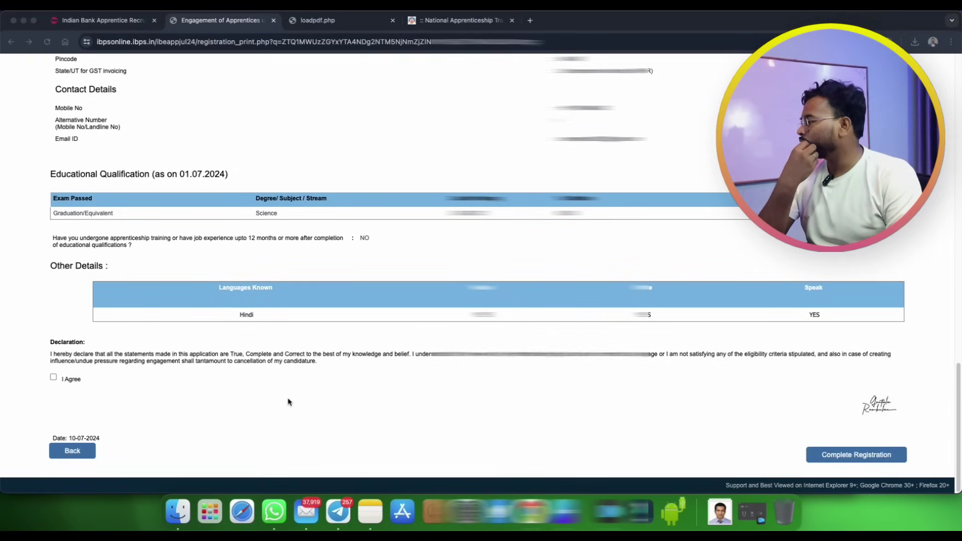
{"action": "left_click", "coordinate": [56, 380]}
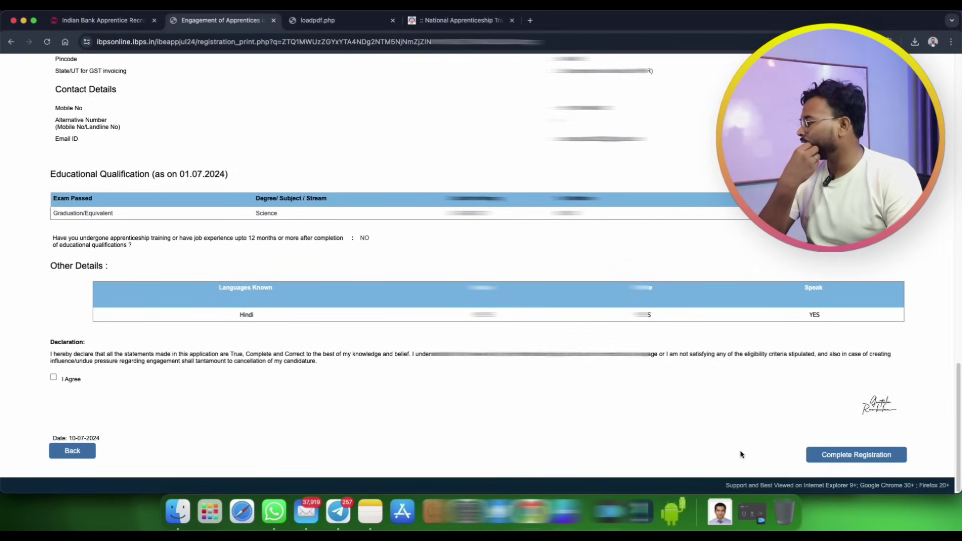
{"action": "left_click", "coordinate": [53, 377]}
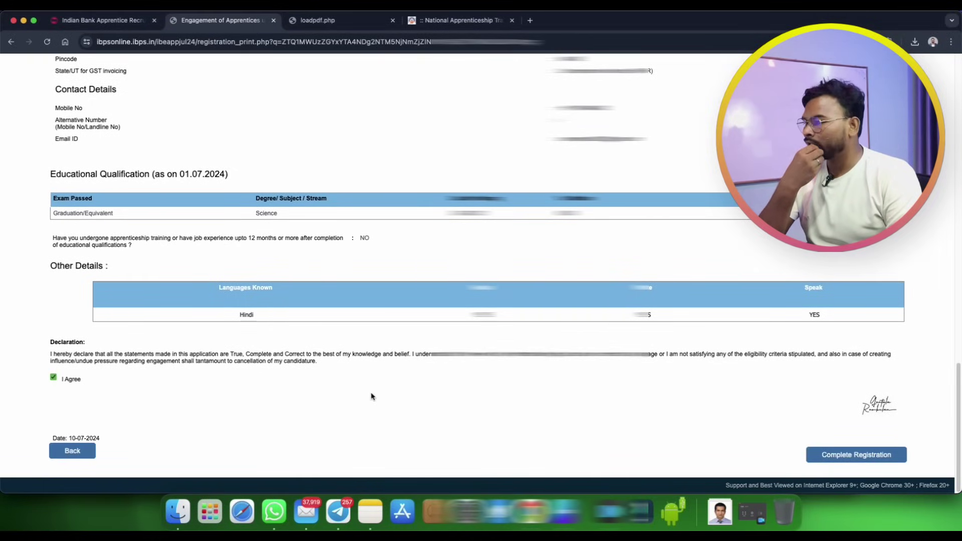
{"action": "left_click", "coordinate": [851, 456]}
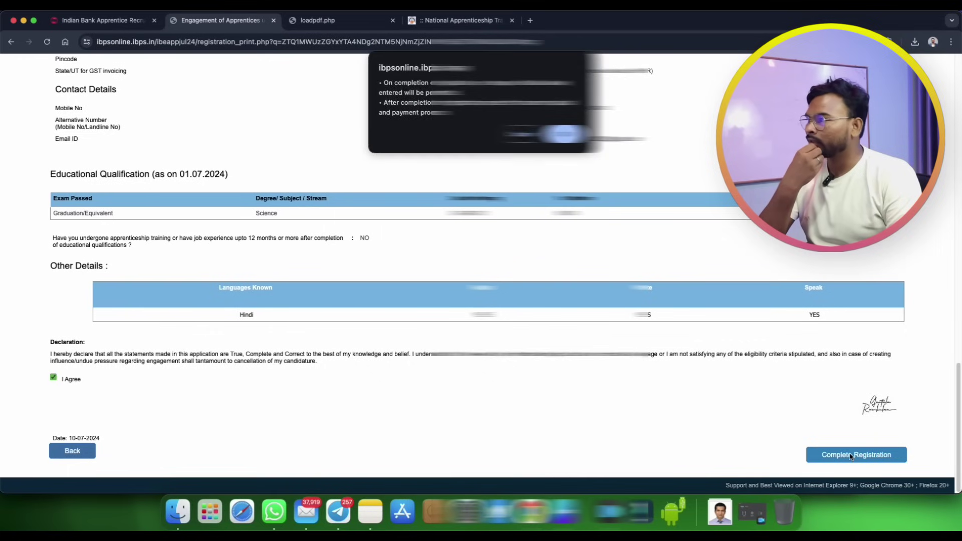
{"action": "left_click", "coordinate": [563, 133]}
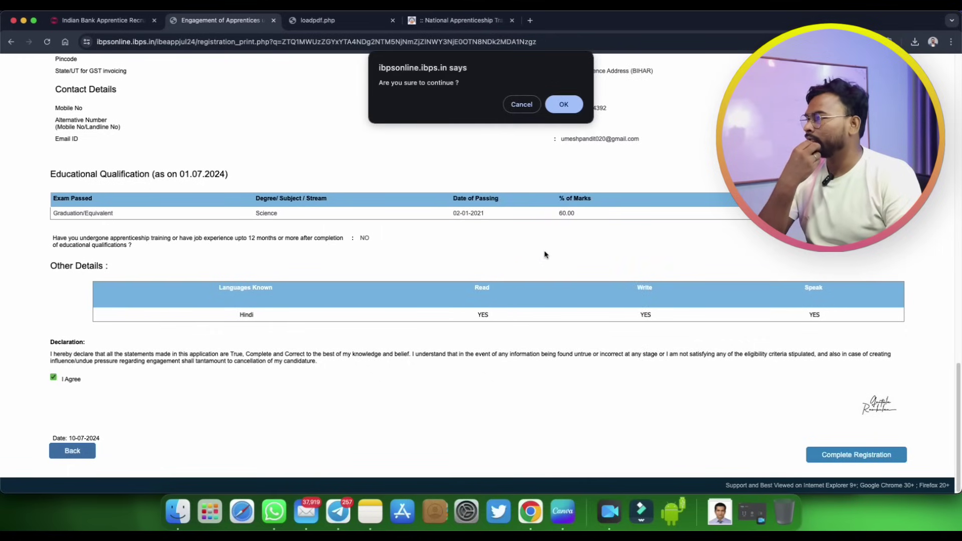
{"action": "left_click", "coordinate": [563, 103]}
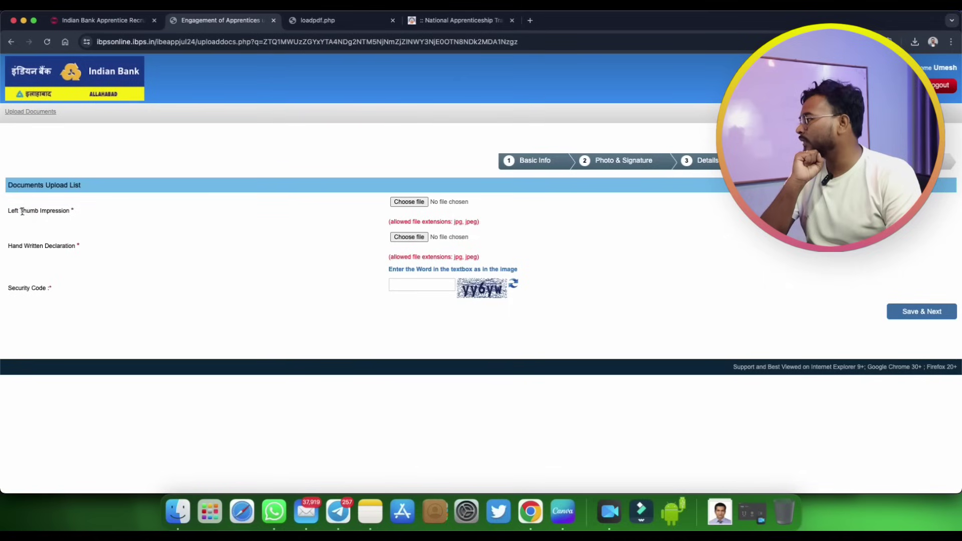
Examine the required upload documents and, in the upload guidelines, the hand-written declaration's language, file size and file type
{"action": "left_click_drag", "start_coordinate": [21, 210], "coordinate": [70, 210]}
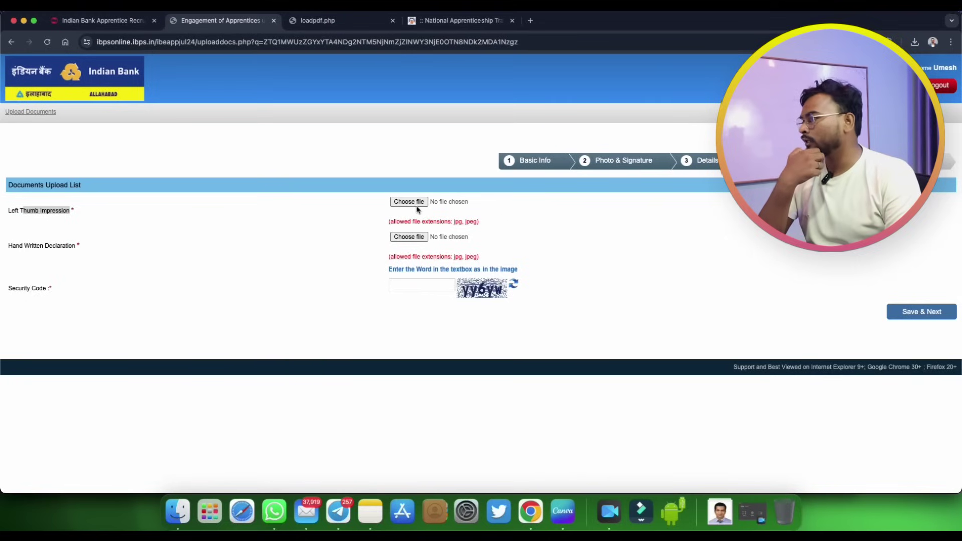
{"action": "left_click_drag", "start_coordinate": [10, 247], "coordinate": [77, 247]}
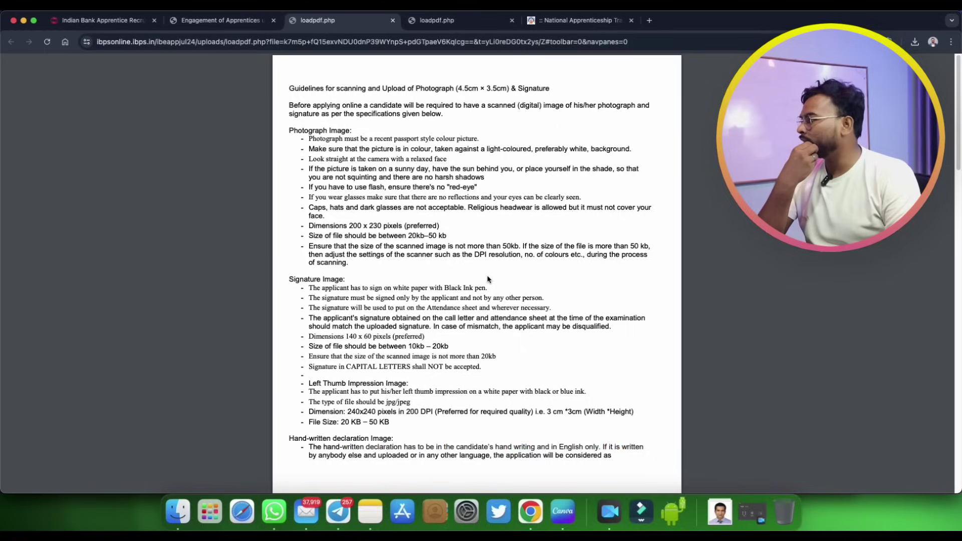
{"action": "scroll", "coordinate": [487, 279], "scroll_direction": "down", "scroll_amount": 5}
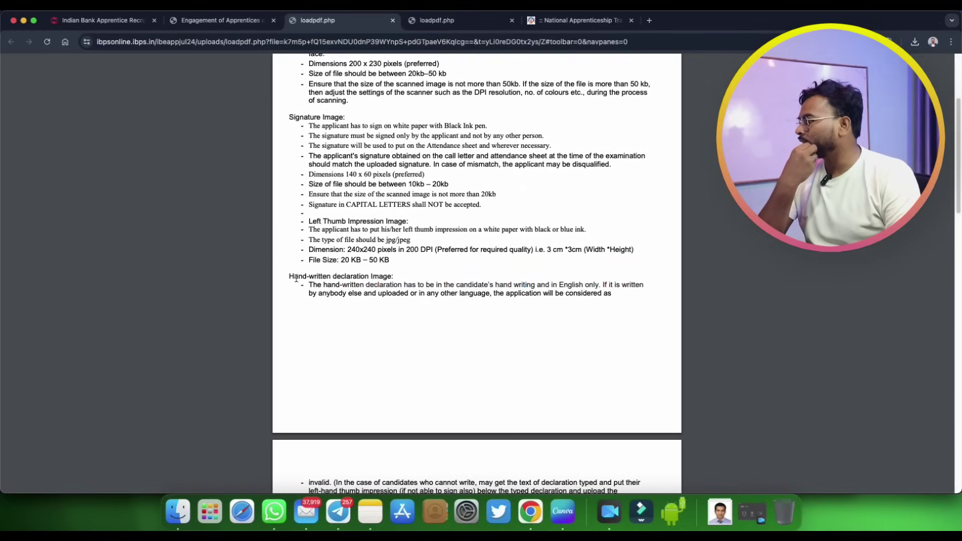
{"action": "left_click_drag", "start_coordinate": [287, 275], "coordinate": [383, 276]}
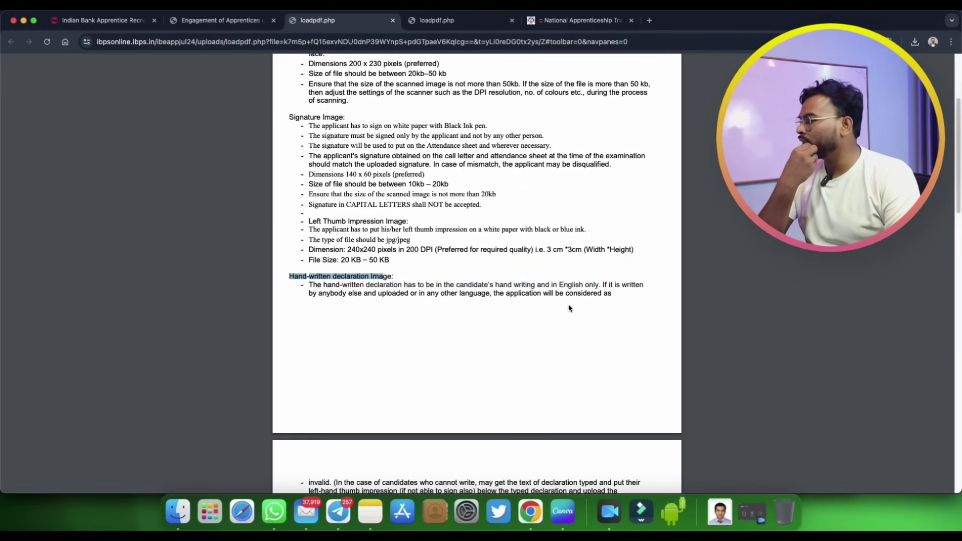
{"action": "left_click_drag", "start_coordinate": [560, 285], "coordinate": [589, 285]}
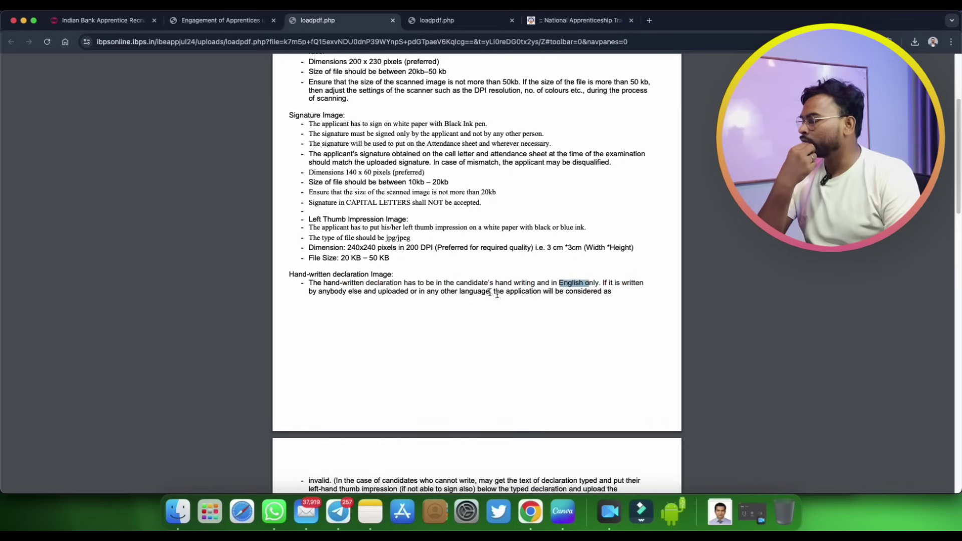
{"action": "scroll", "coordinate": [521, 313], "scroll_direction": "down", "scroll_amount": 1}
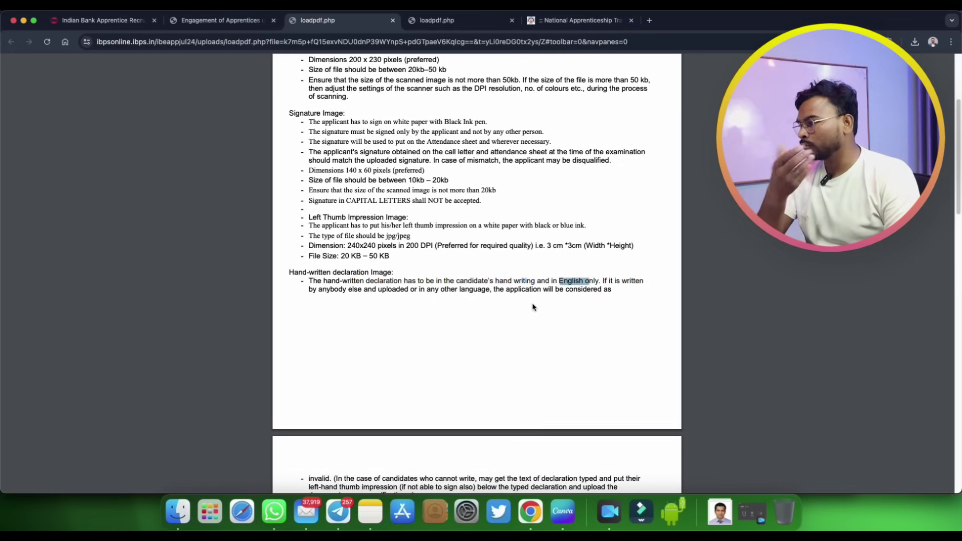
{"action": "scroll", "coordinate": [533, 307], "scroll_direction": "down", "scroll_amount": 2}
{"action": "scroll", "coordinate": [532, 307], "scroll_direction": "down", "scroll_amount": 6}
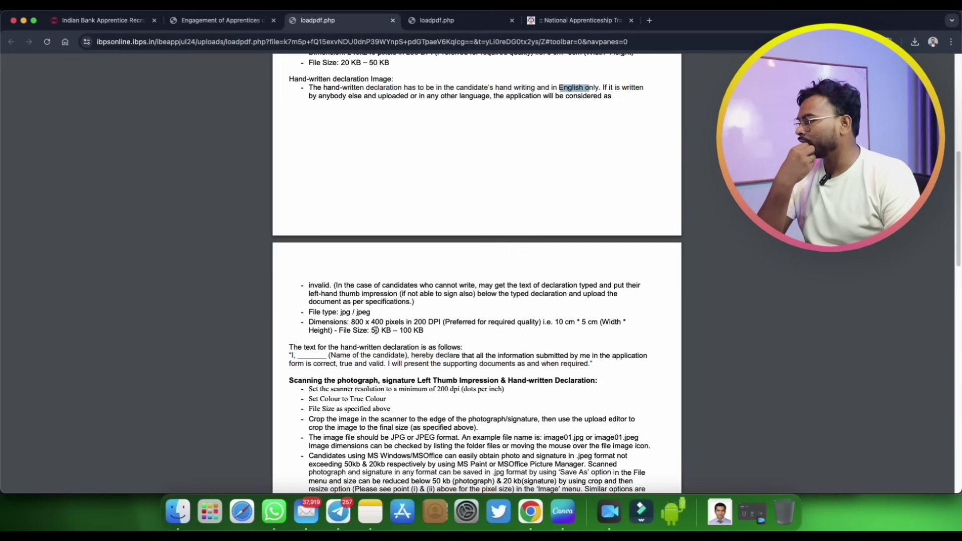
{"action": "left_click_drag", "start_coordinate": [372, 330], "coordinate": [426, 331]}
{"action": "left_click", "coordinate": [384, 331]}
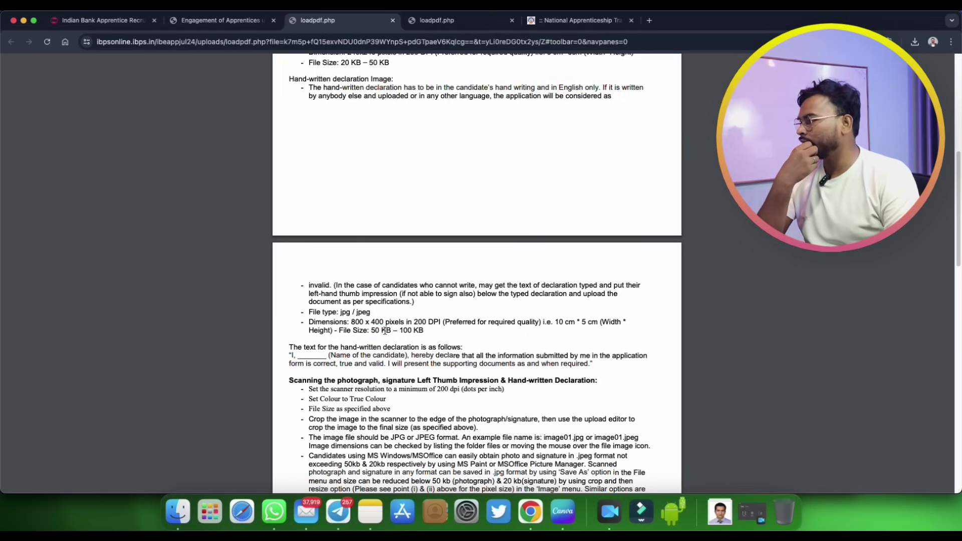
{"action": "left_click_drag", "start_coordinate": [340, 312], "coordinate": [370, 312]}
Read through the declaration text, the scanning instructions, the upload procedure and the closing notes of the guidelines
{"action": "scroll", "coordinate": [359, 328], "scroll_direction": "down", "scroll_amount": 5}
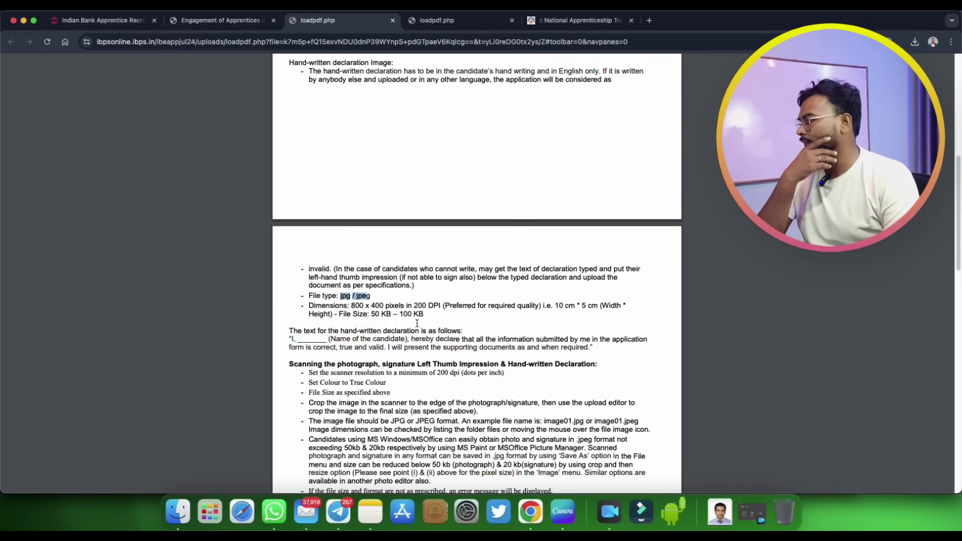
{"action": "scroll", "coordinate": [375, 330], "scroll_direction": "down", "scroll_amount": 4}
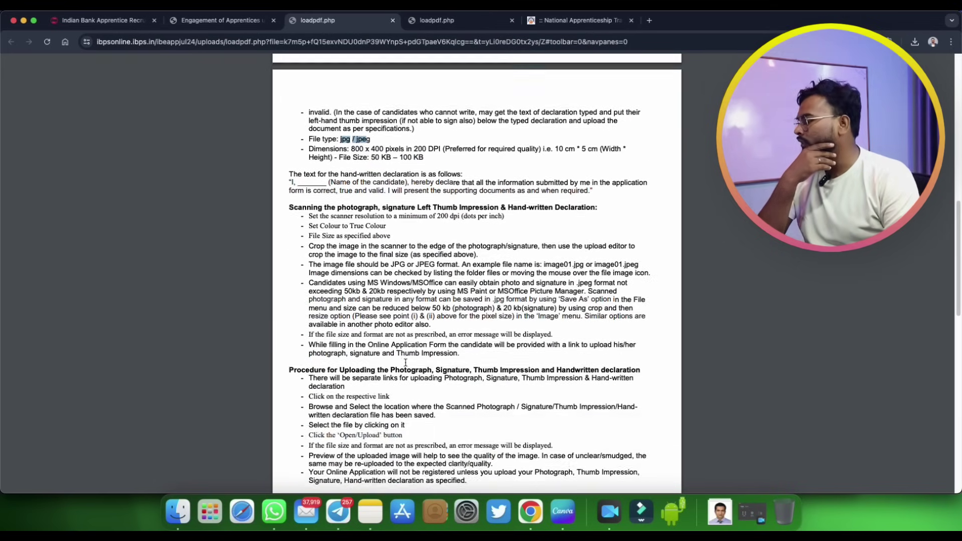
{"action": "scroll", "coordinate": [408, 374], "scroll_direction": "down", "scroll_amount": 4}
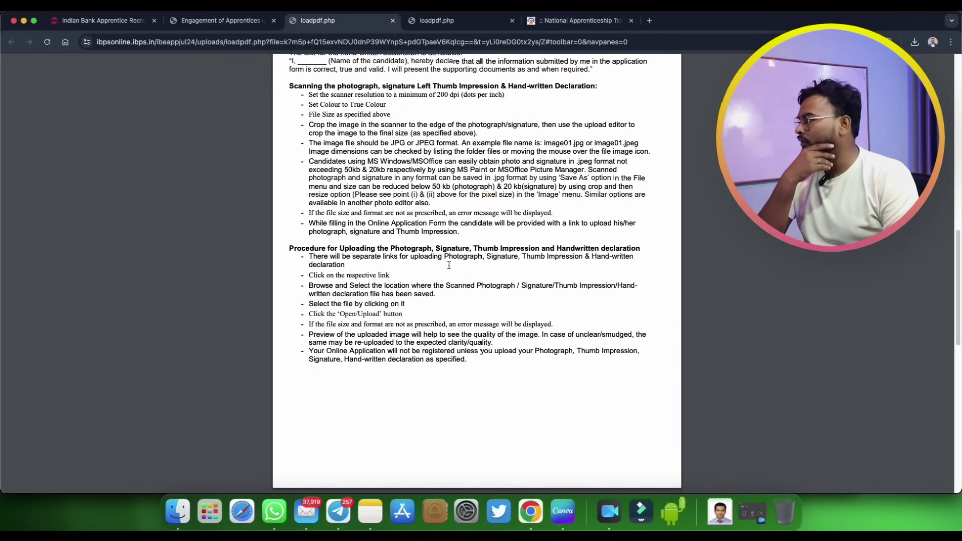
{"action": "scroll", "coordinate": [449, 265], "scroll_direction": "down", "scroll_amount": 12}
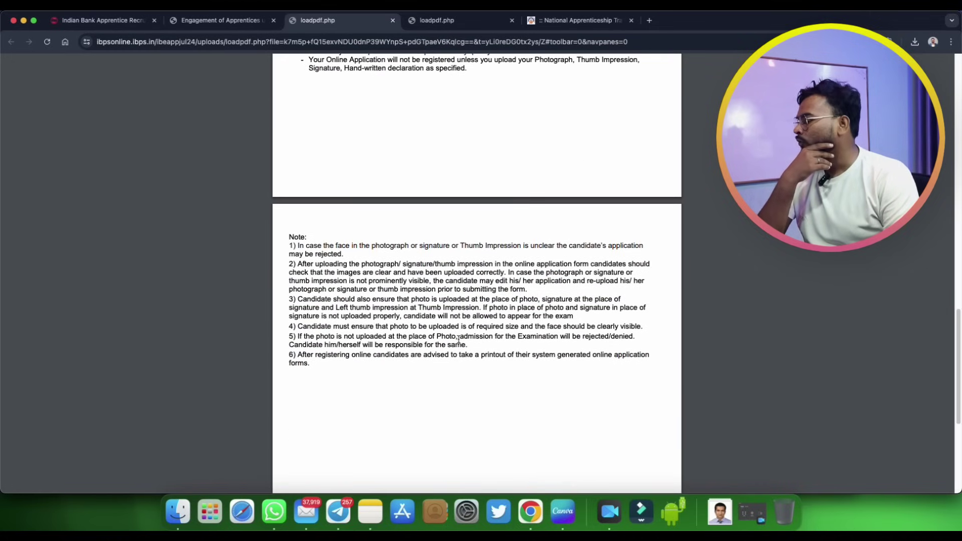
{"action": "scroll", "coordinate": [458, 340], "scroll_direction": "down", "scroll_amount": 7}
{"action": "scroll", "coordinate": [458, 339], "scroll_direction": "up", "scroll_amount": 20}
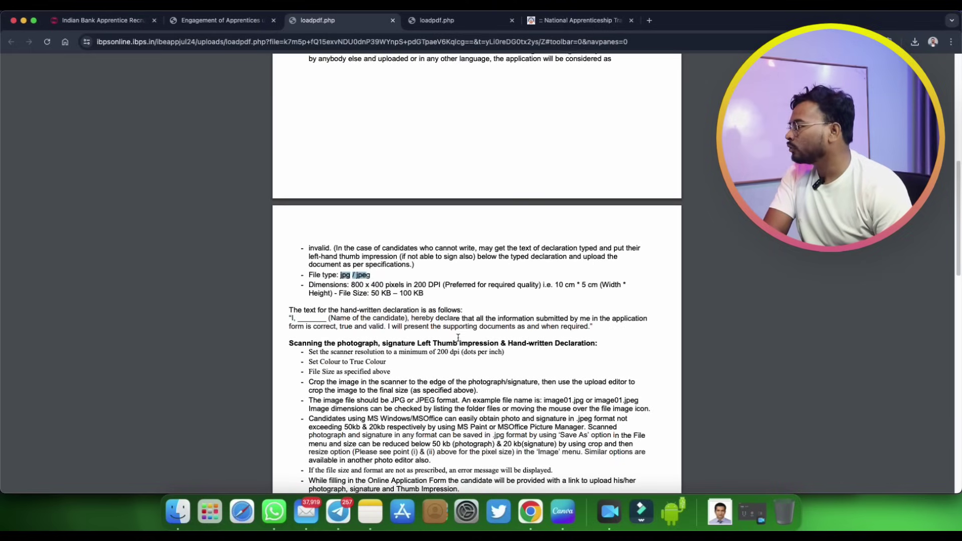
{"action": "scroll", "coordinate": [458, 339], "scroll_direction": "up", "scroll_amount": 16}
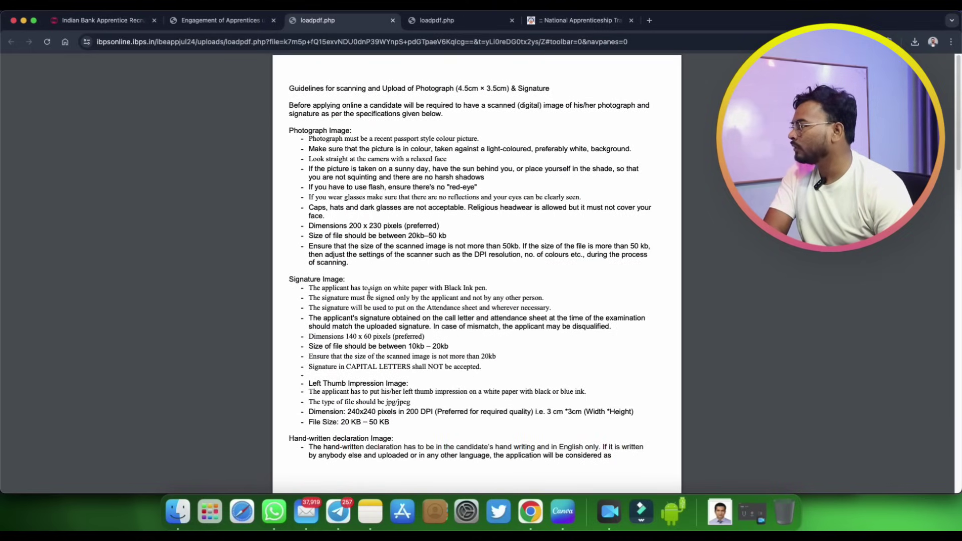
Check the left thumb impression image requirements in the guidelines and return to the document upload form
{"action": "scroll", "coordinate": [374, 401], "scroll_direction": "down", "scroll_amount": 1}
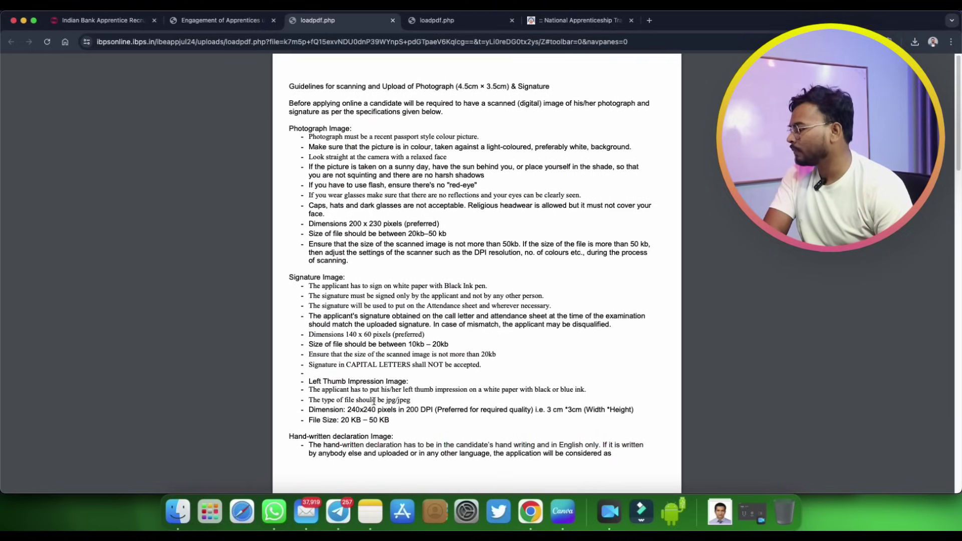
{"action": "left_click_drag", "start_coordinate": [347, 420], "coordinate": [389, 420]}
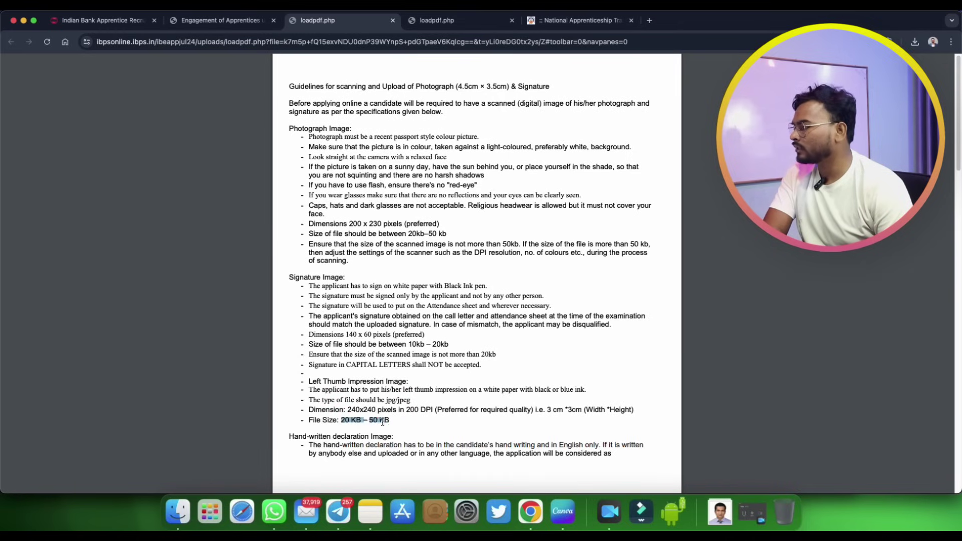
{"action": "left_click", "coordinate": [366, 390]}
{"action": "left_click_drag", "start_coordinate": [309, 384], "coordinate": [395, 384]}
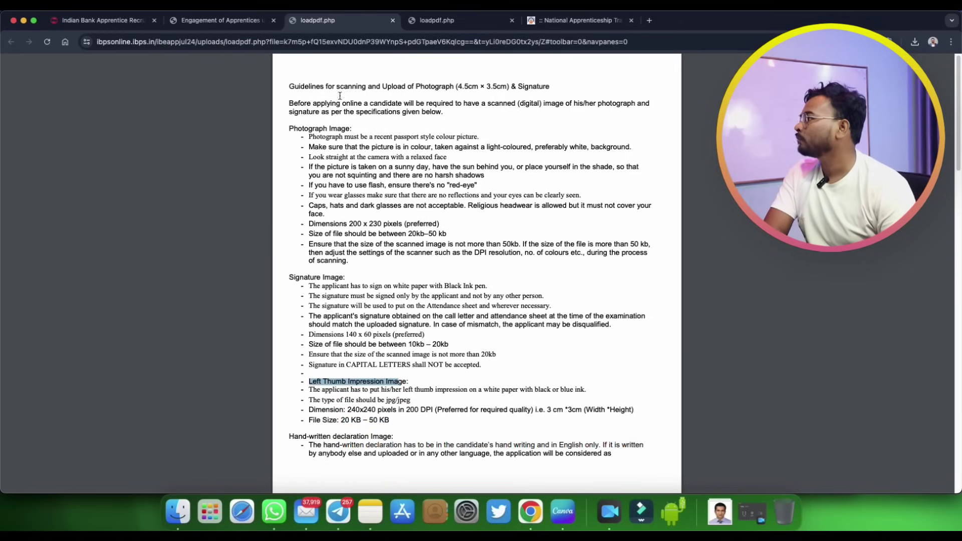
{"action": "left_click", "coordinate": [231, 21]}
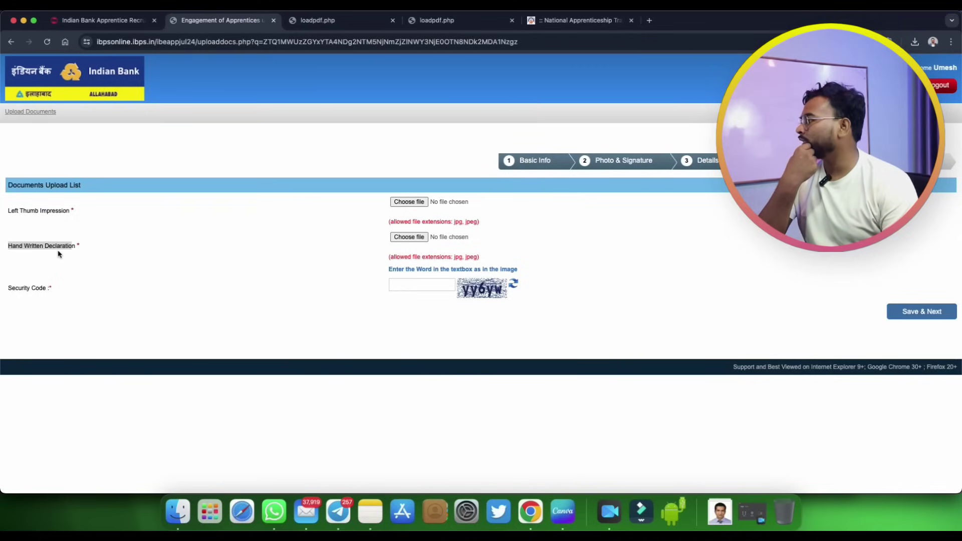
Open the For Online Apply link from the important links of the Indian Bank Apprentice Recruitment 2024 article
{"action": "left_click", "coordinate": [120, 22]}
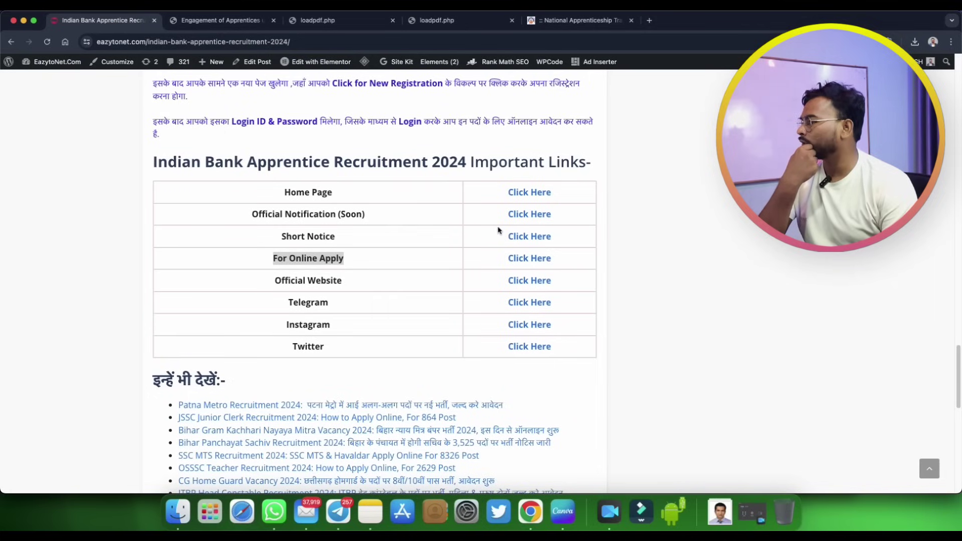
{"action": "left_click", "coordinate": [516, 258]}
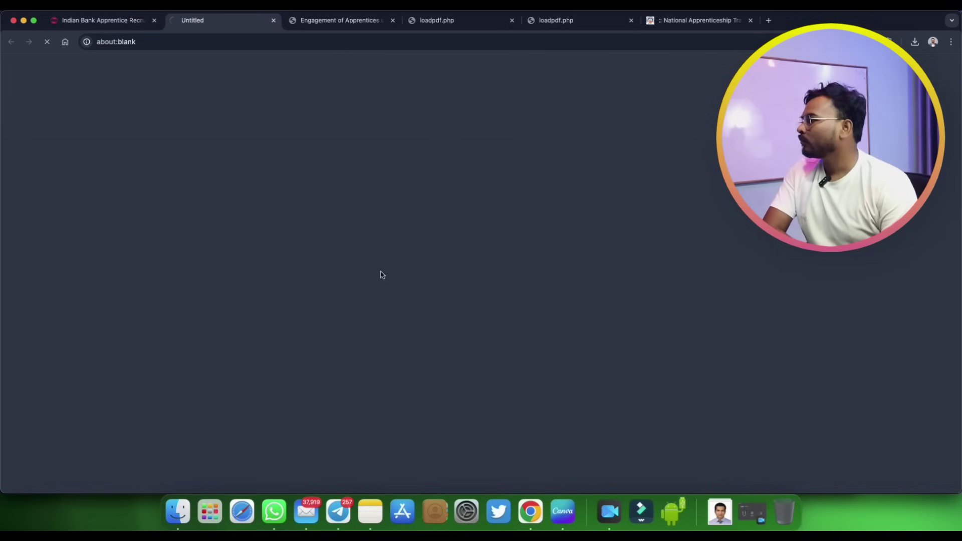
{"action": "left_click", "coordinate": [120, 21]}
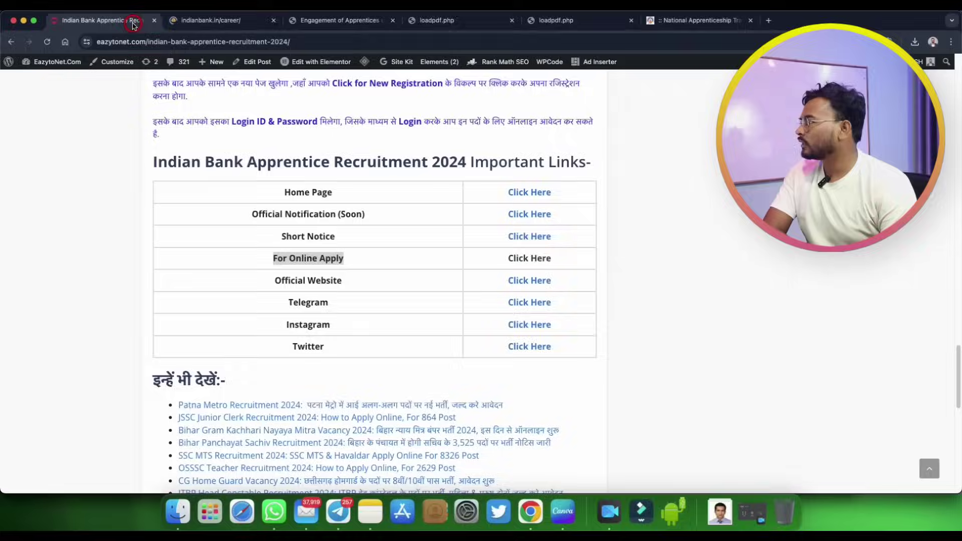
{"action": "left_click", "coordinate": [206, 21]}
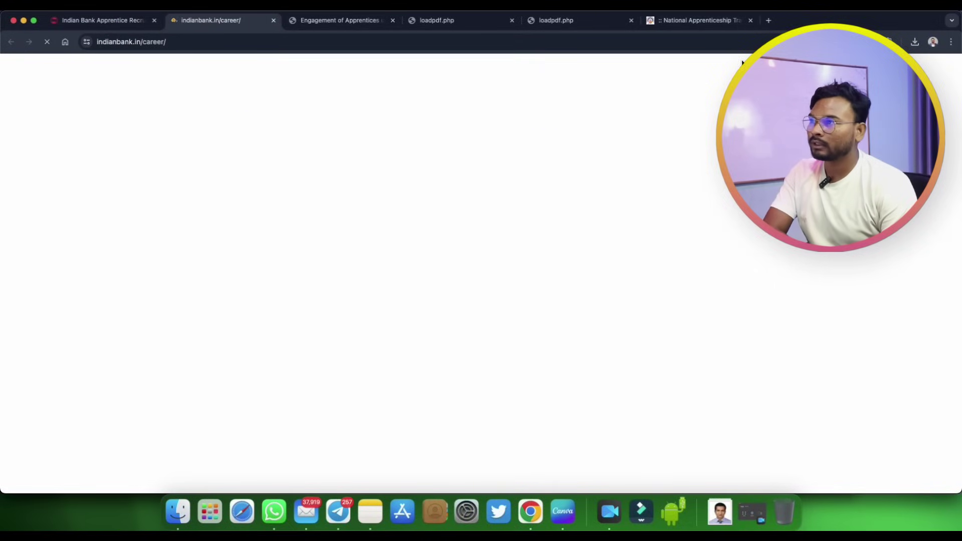